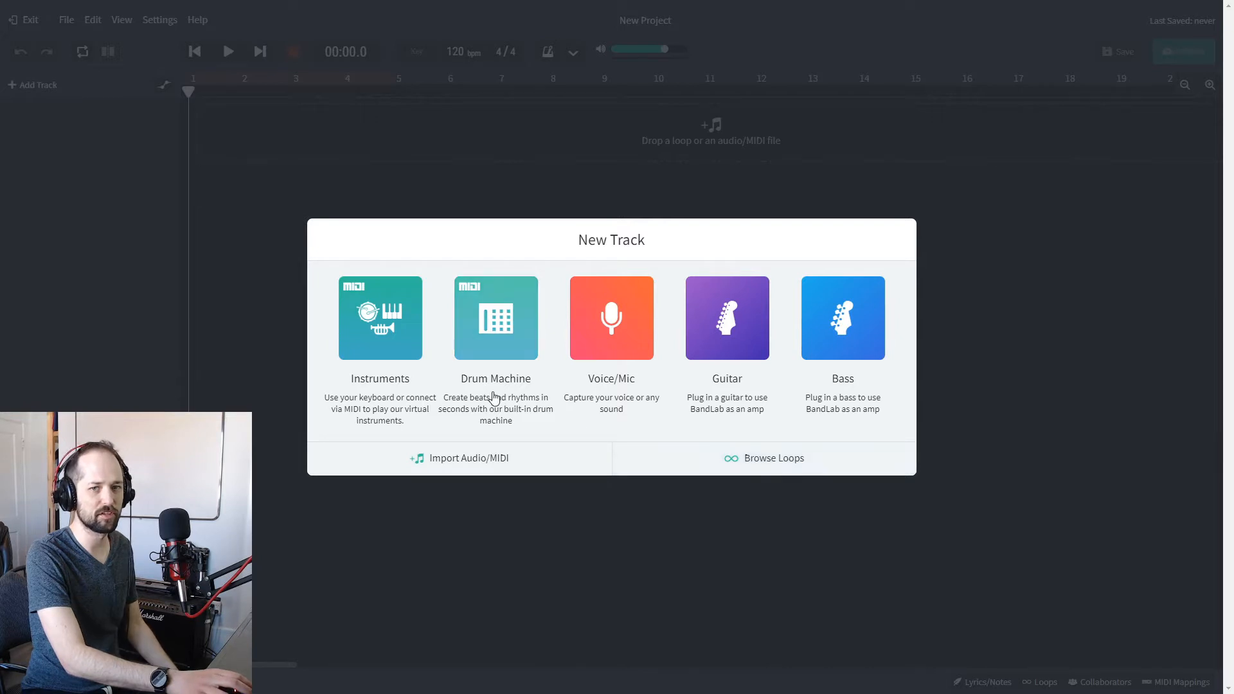
# Browse the available loop packs and open the Nu-Disco pack.
pyautogui.click(818, 457)
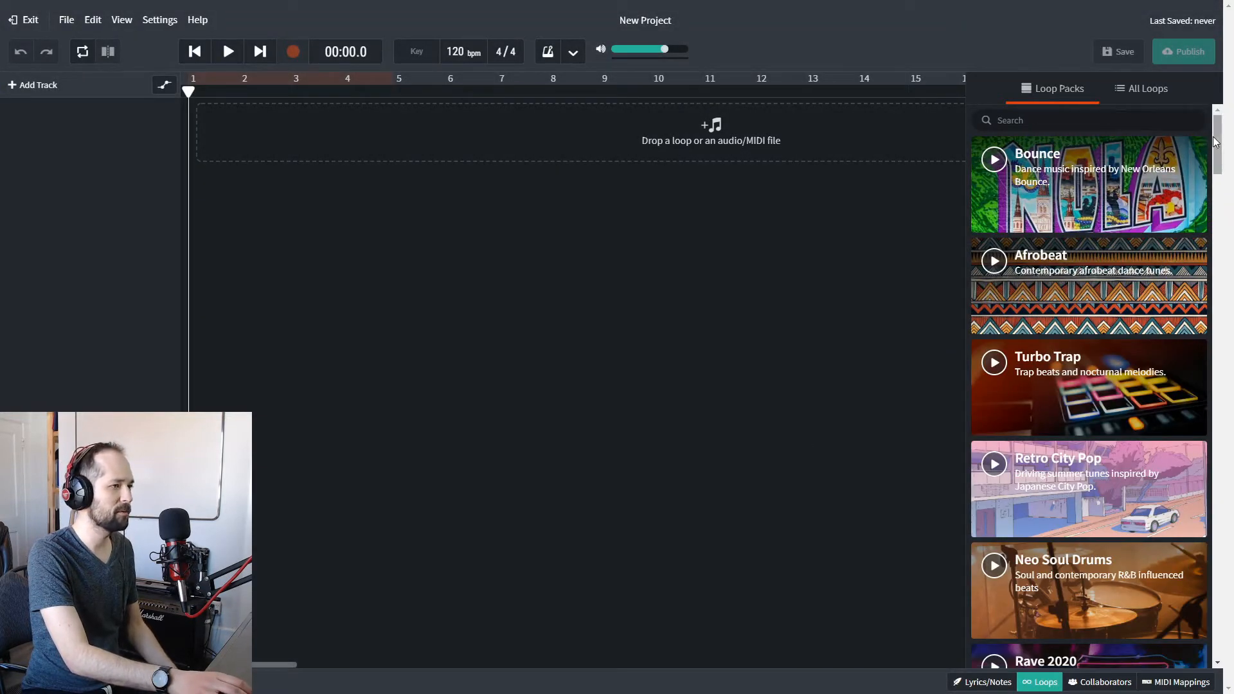
pyautogui.moveTo(1216, 138); pyautogui.dragTo(1210, 427)
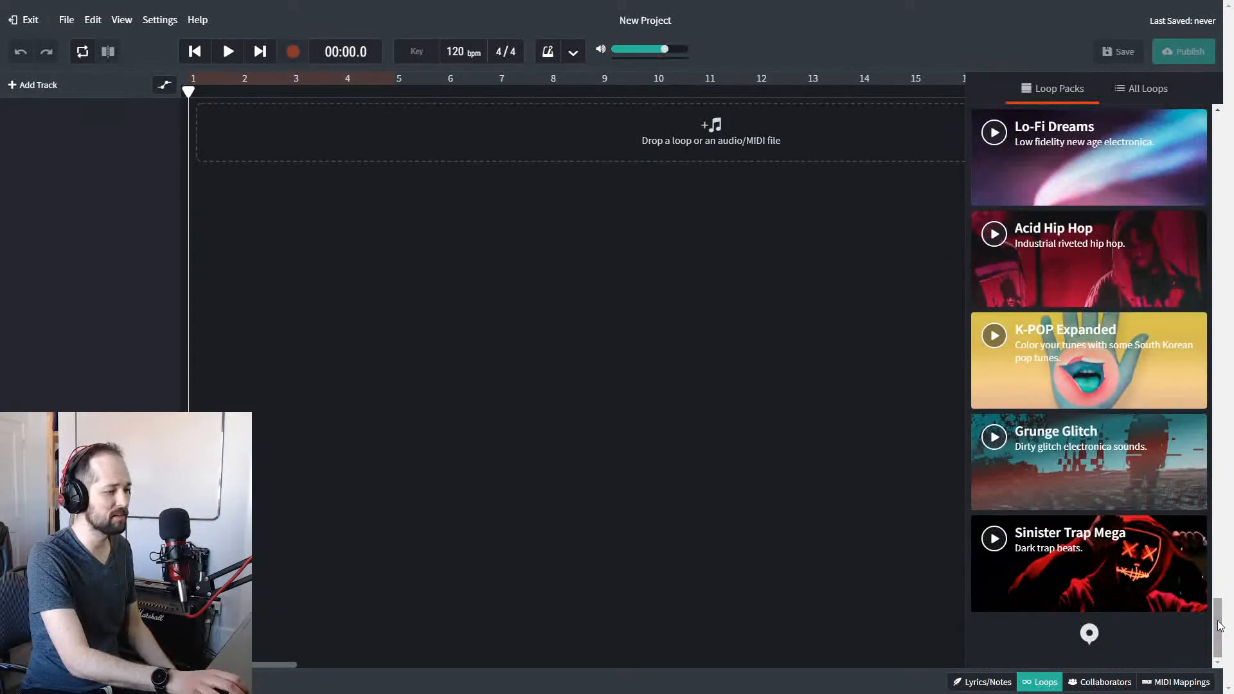
pyautogui.moveTo(1216, 358); pyautogui.dragTo(1215, 643)
pyautogui.scroll(7, 1153, 482)
pyautogui.scroll(12, 1131, 479)
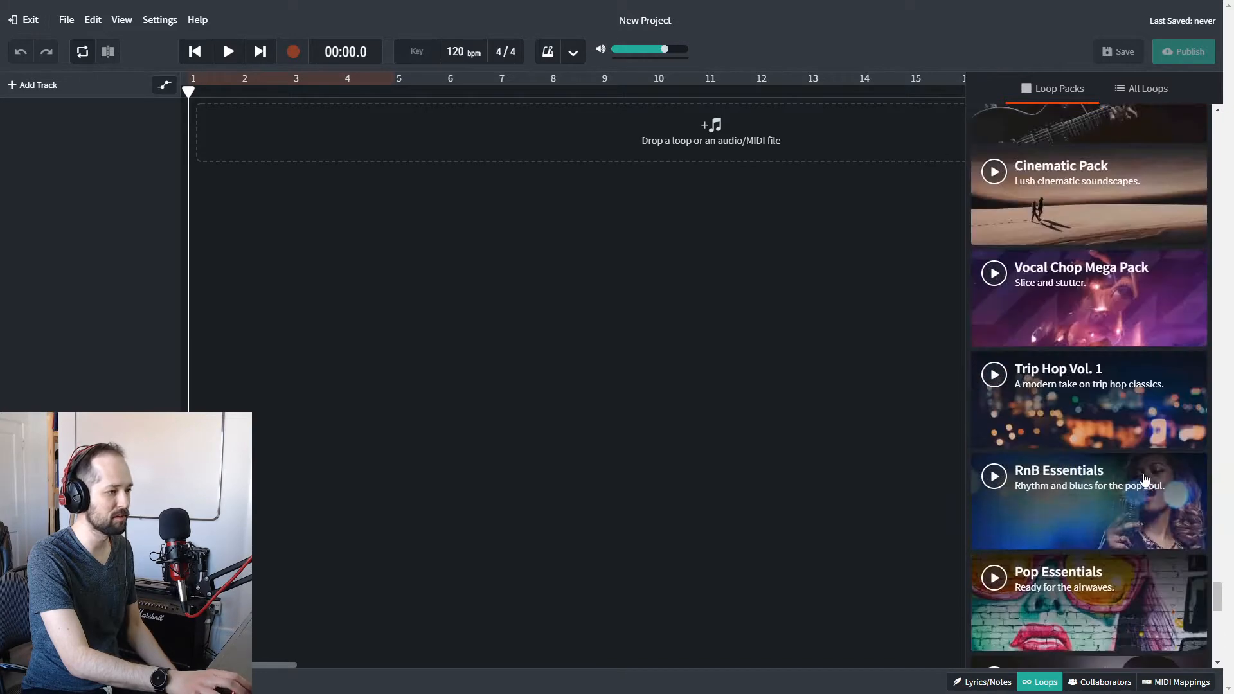
pyautogui.scroll(5, 1122, 466)
pyautogui.scroll(5, 1120, 464)
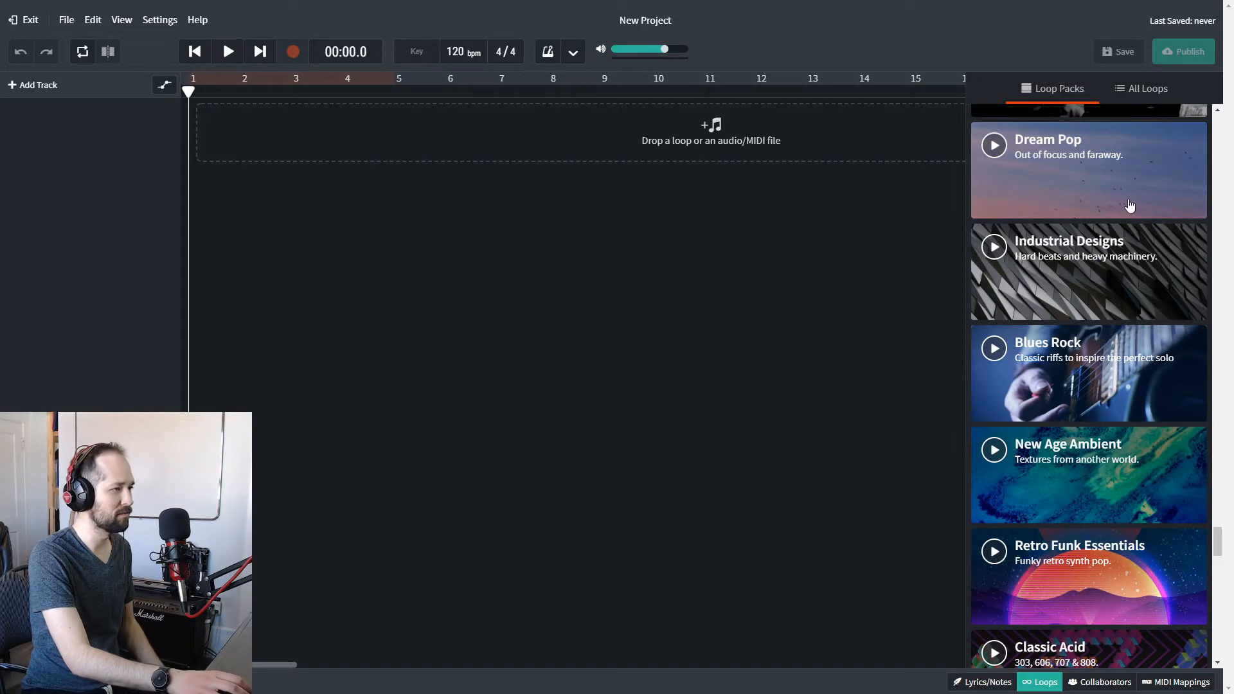
pyautogui.scroll(5, 1168, 209)
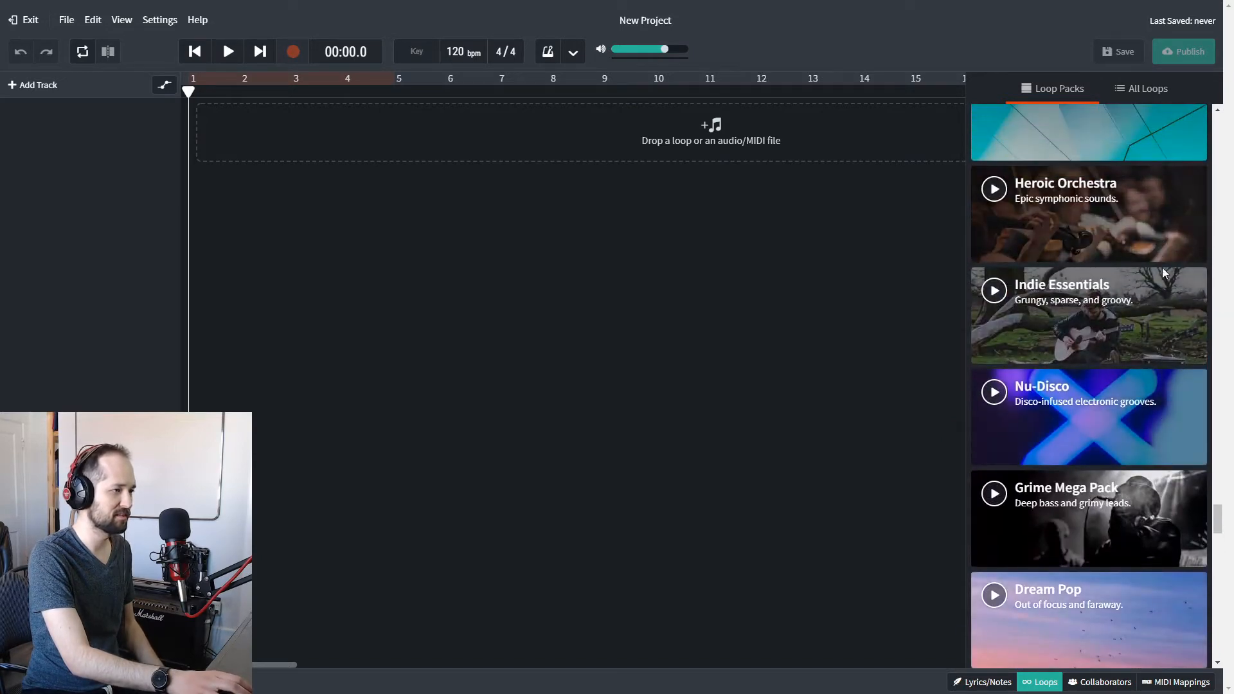
pyautogui.scroll(-1, 1150, 337)
pyautogui.click(1151, 370)
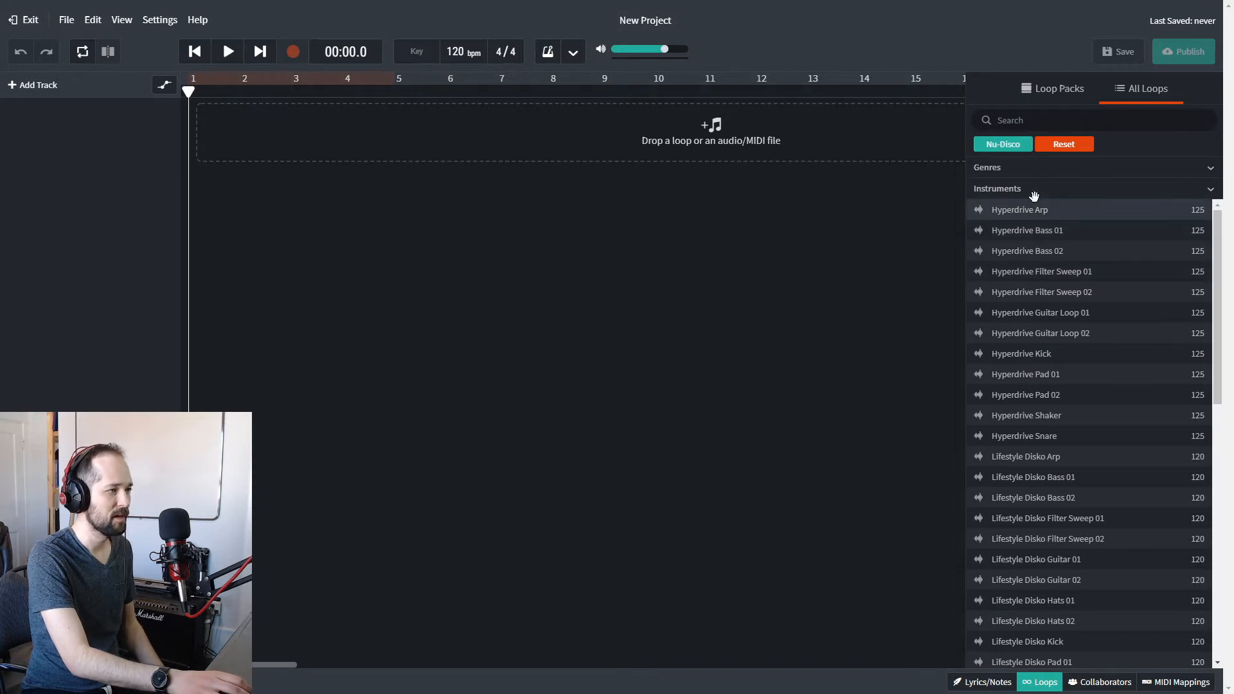
# Look through the Nu-Disco loops and filter them to the Bass instrument.
pyautogui.moveTo(1219, 233); pyautogui.dragTo(1221, 565)
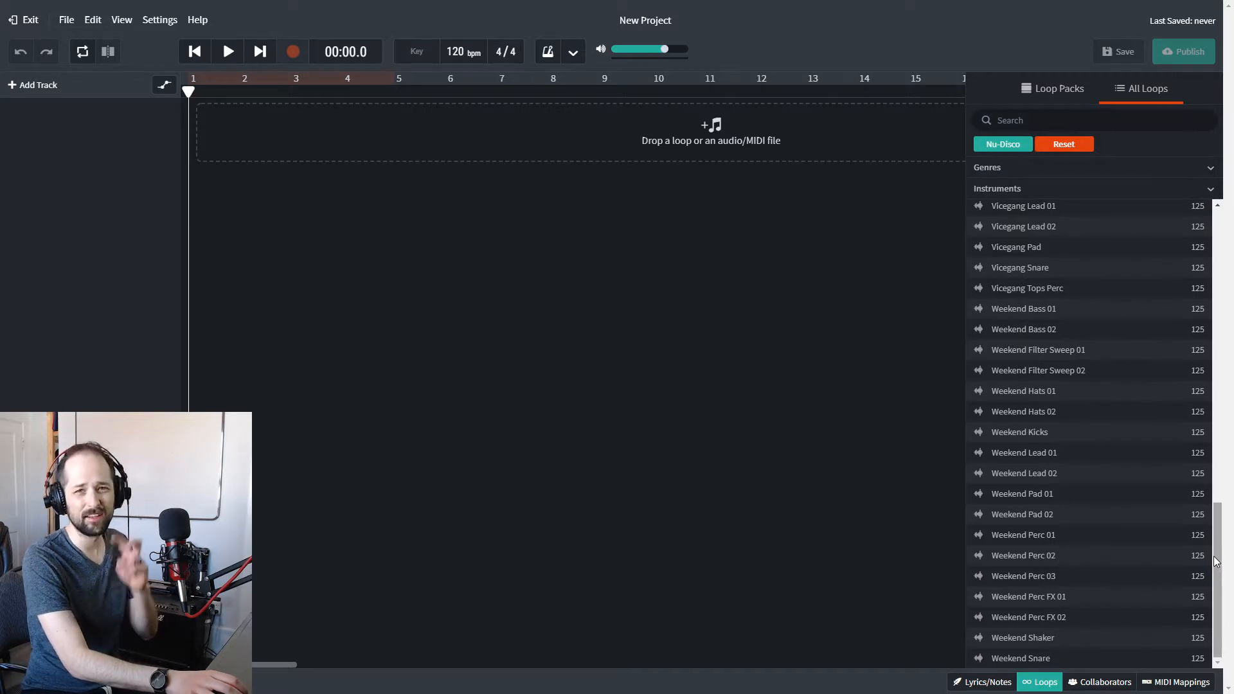
pyautogui.moveTo(1219, 562); pyautogui.dragTo(1224, 233)
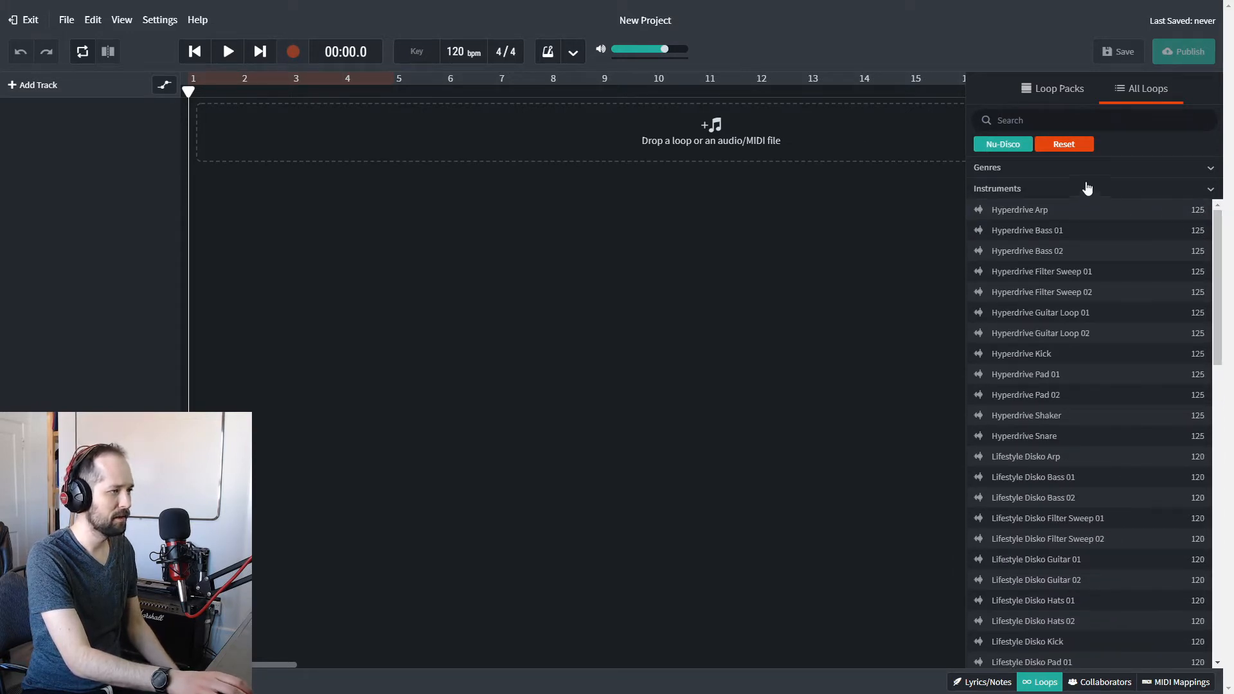
pyautogui.click(1192, 169)
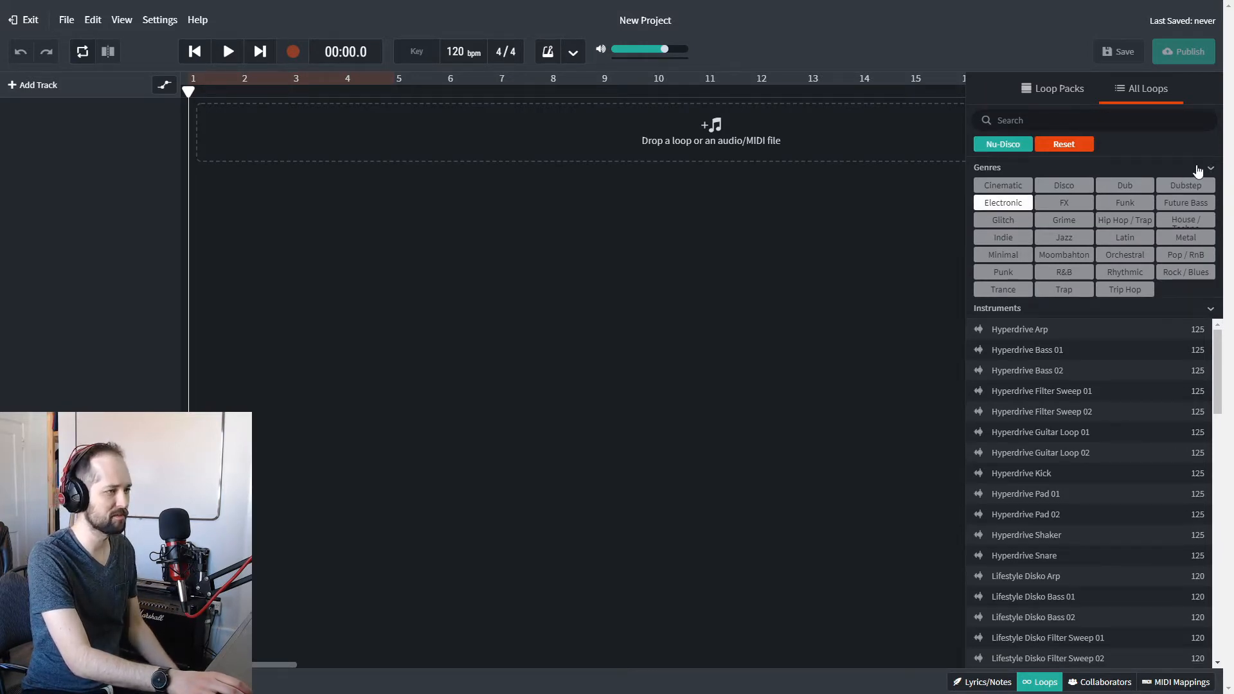
pyautogui.click(1196, 170)
pyautogui.click(1189, 191)
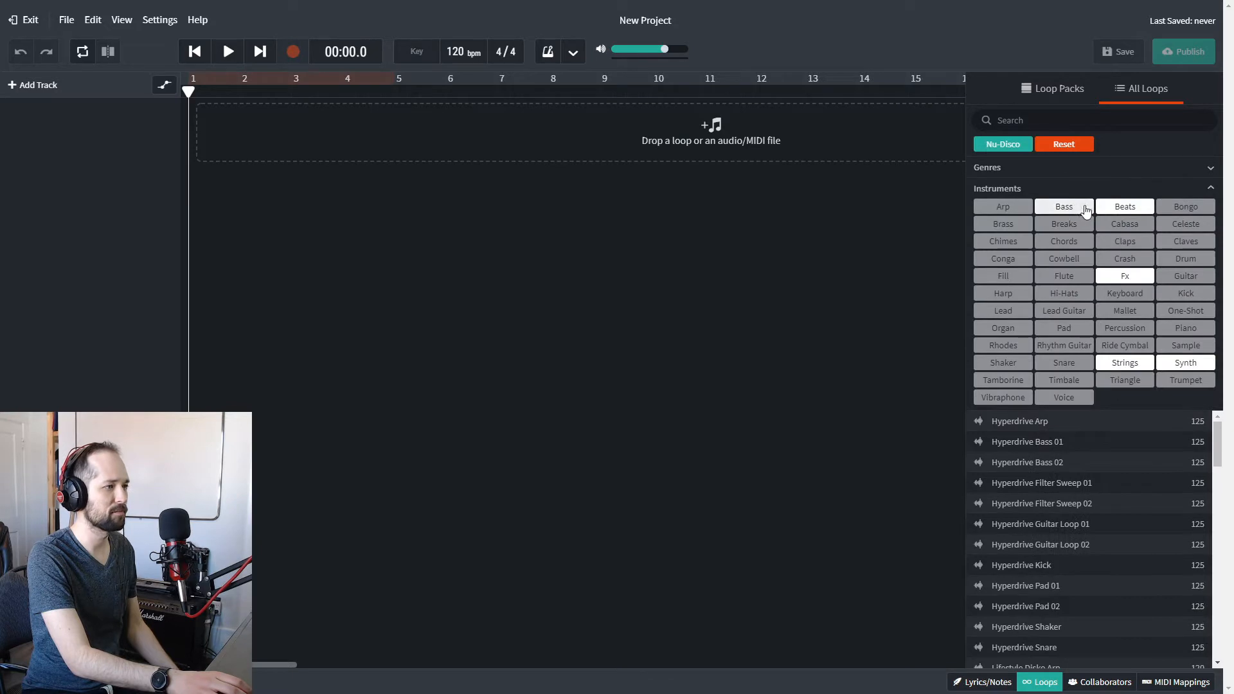
pyautogui.click(1083, 209)
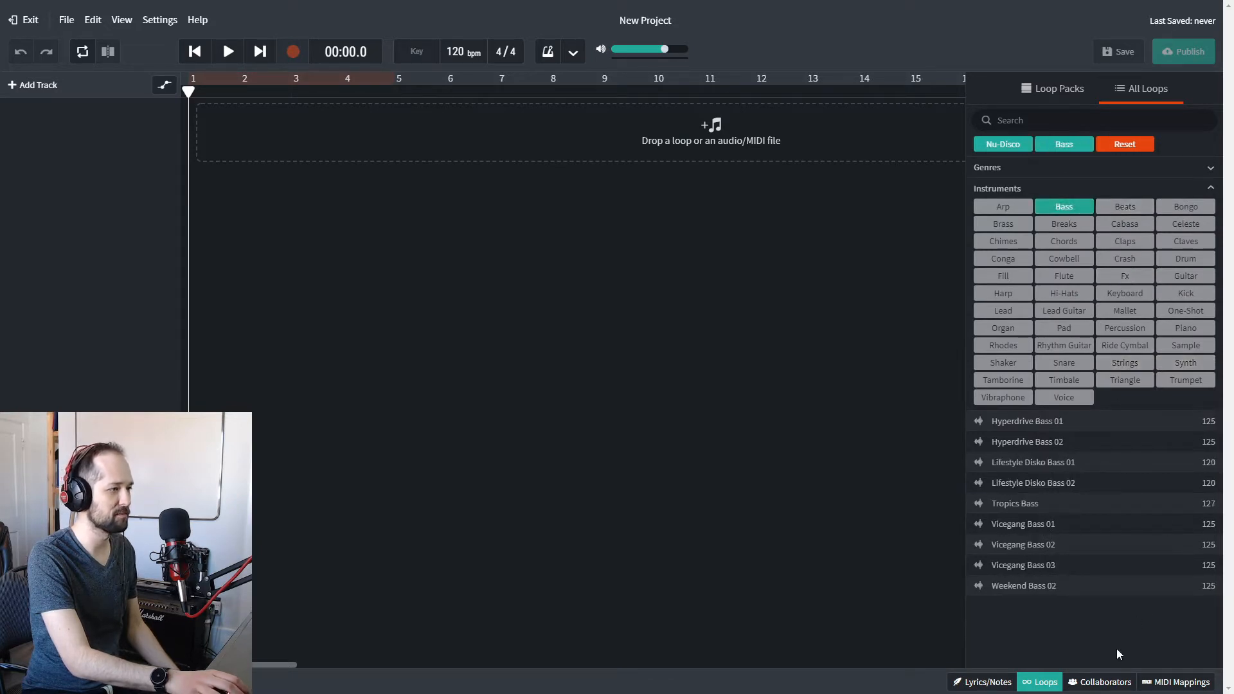
pyautogui.click(1074, 189)
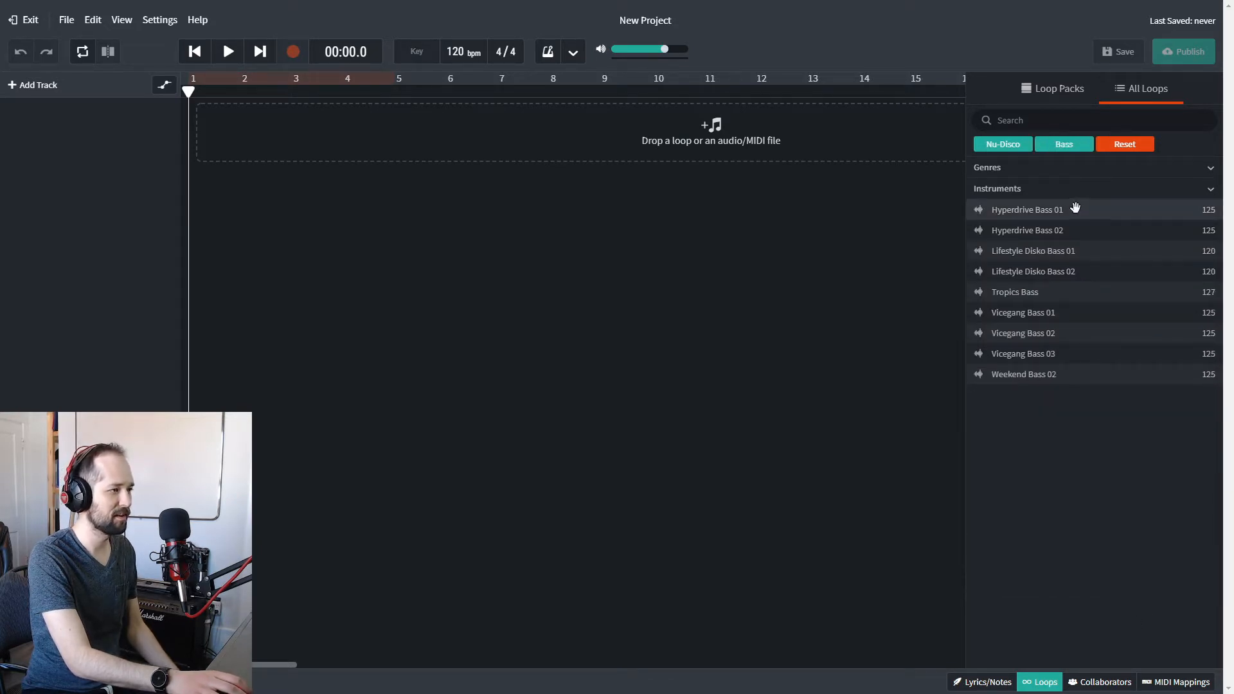
# Audition the Hyperdrive and Vicegang bass loops and add Vicegang Bass 02 as a new track starting at bar 1.
pyautogui.click(1076, 209)
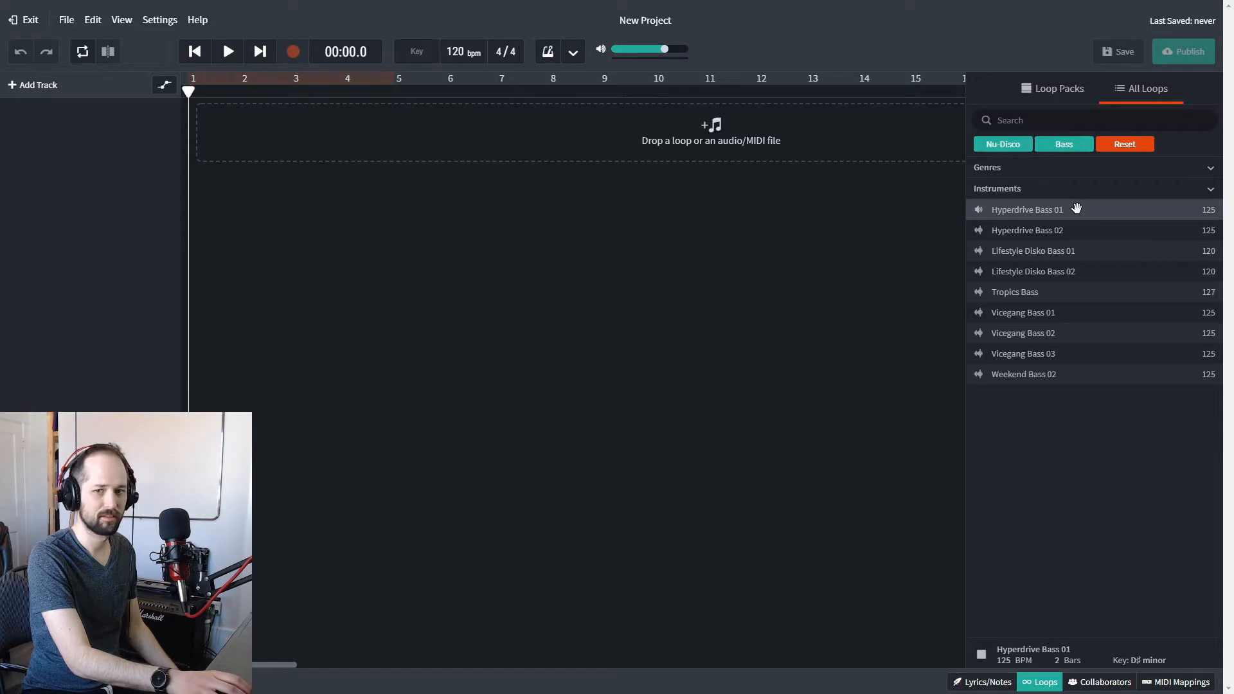
pyautogui.click(1080, 230)
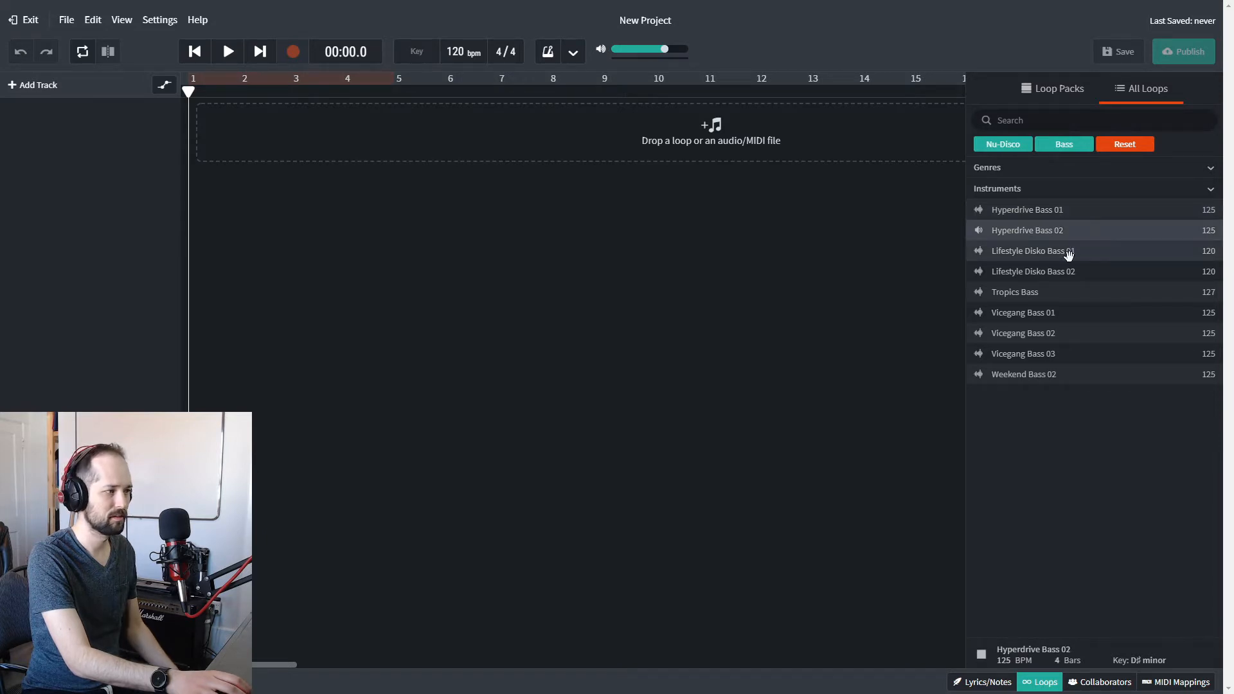
pyautogui.click(1051, 307)
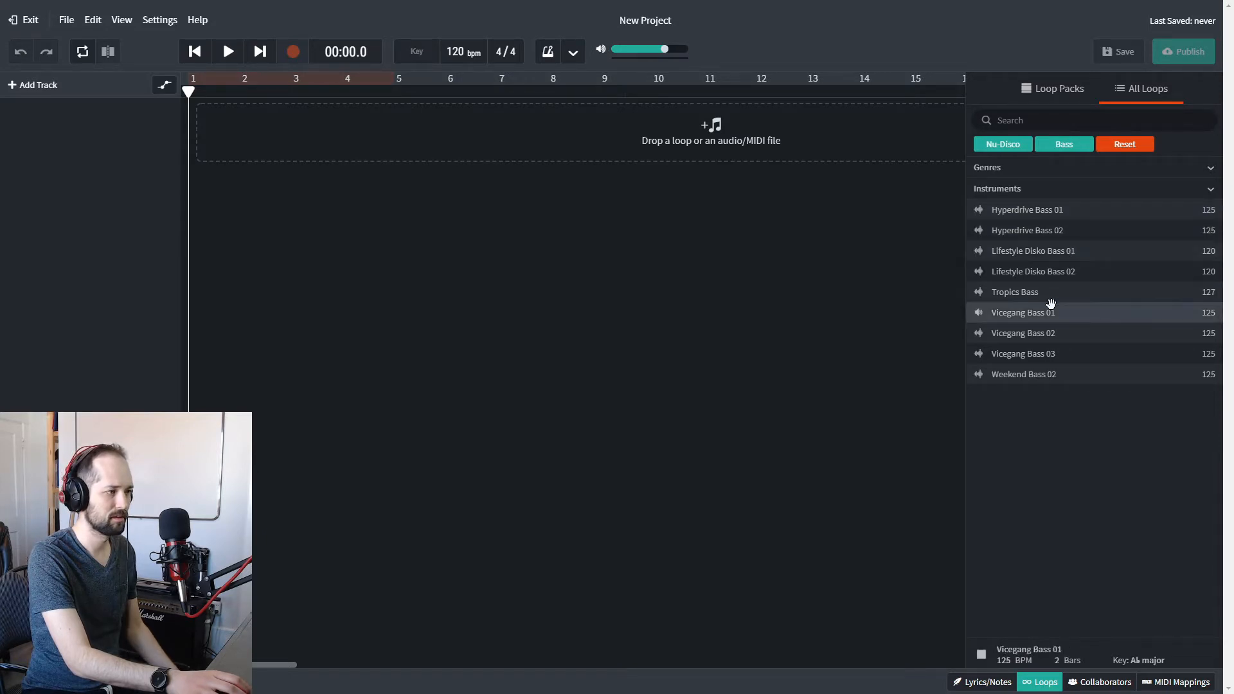
pyautogui.click(1049, 334)
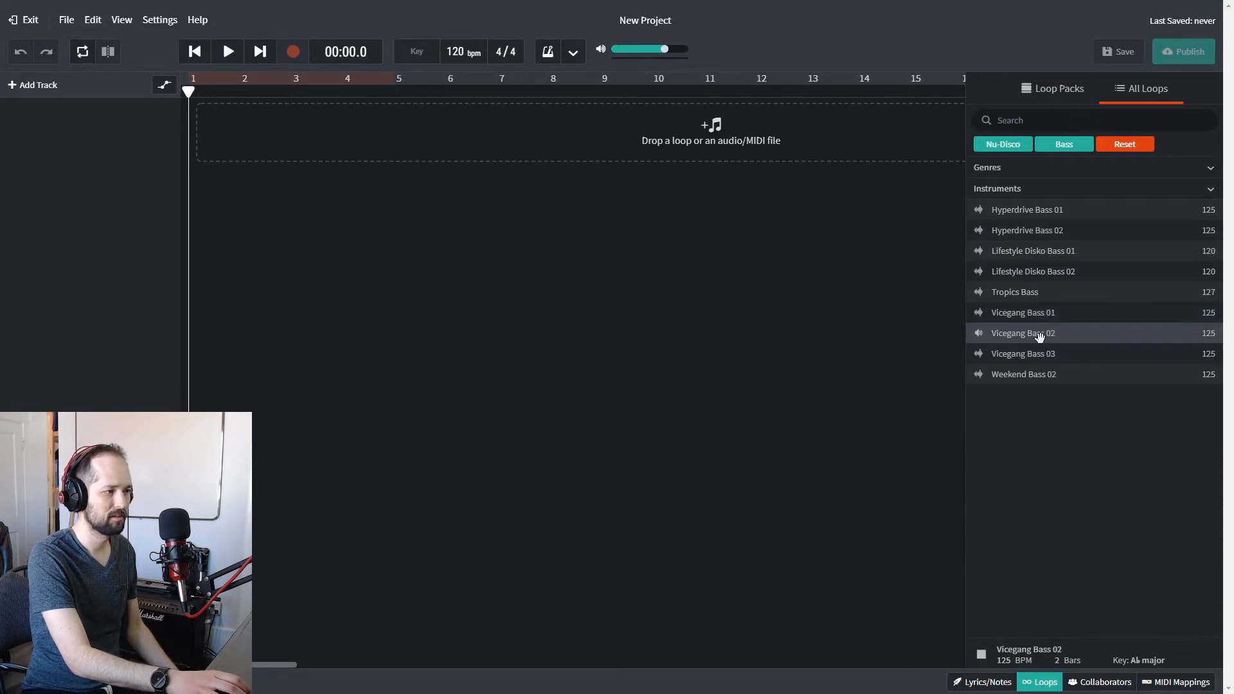
pyautogui.moveTo(1039, 339); pyautogui.dragTo(207, 126)
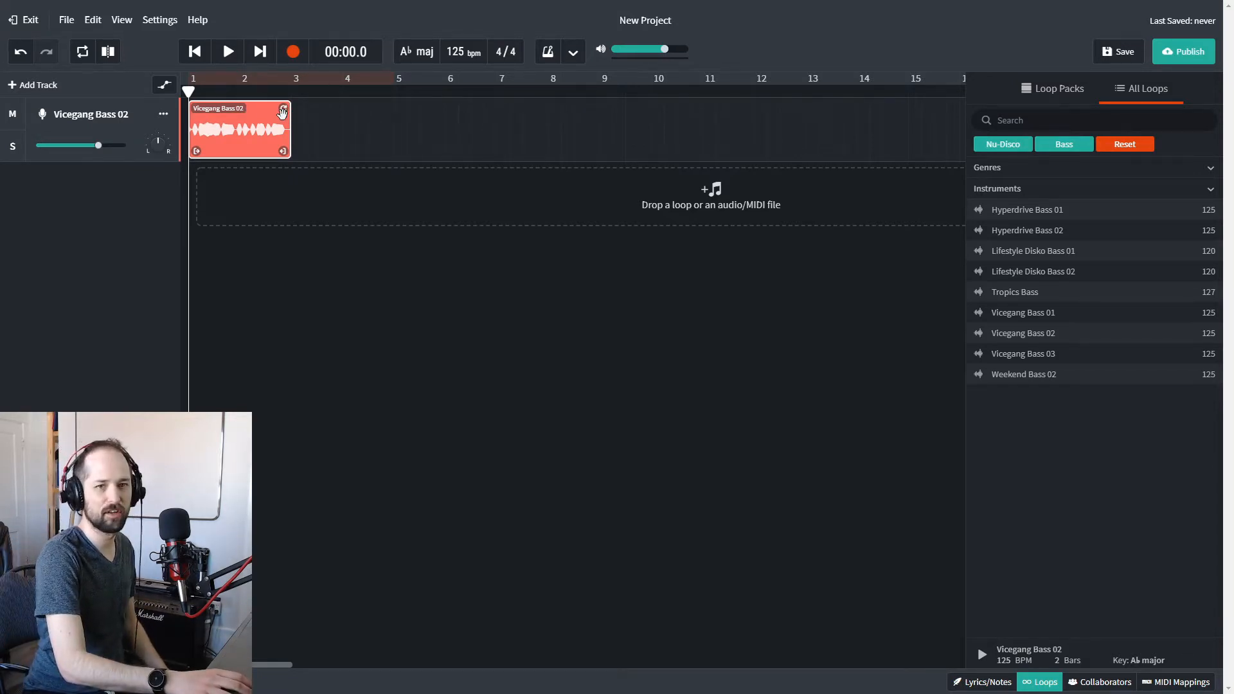
# Repeat the Vicegang Bass 02 region up to the start of bar 13.
pyautogui.moveTo(283, 109); pyautogui.dragTo(802, 104)
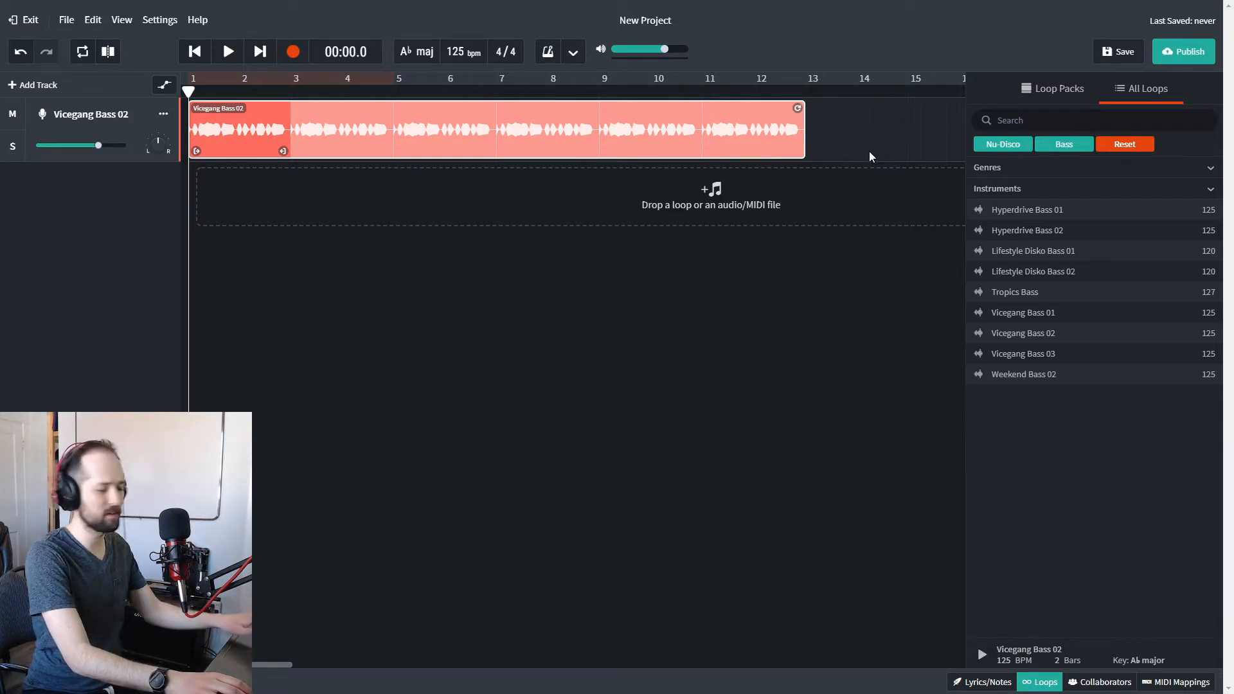
pyautogui.scroll(-2, 871, 158)
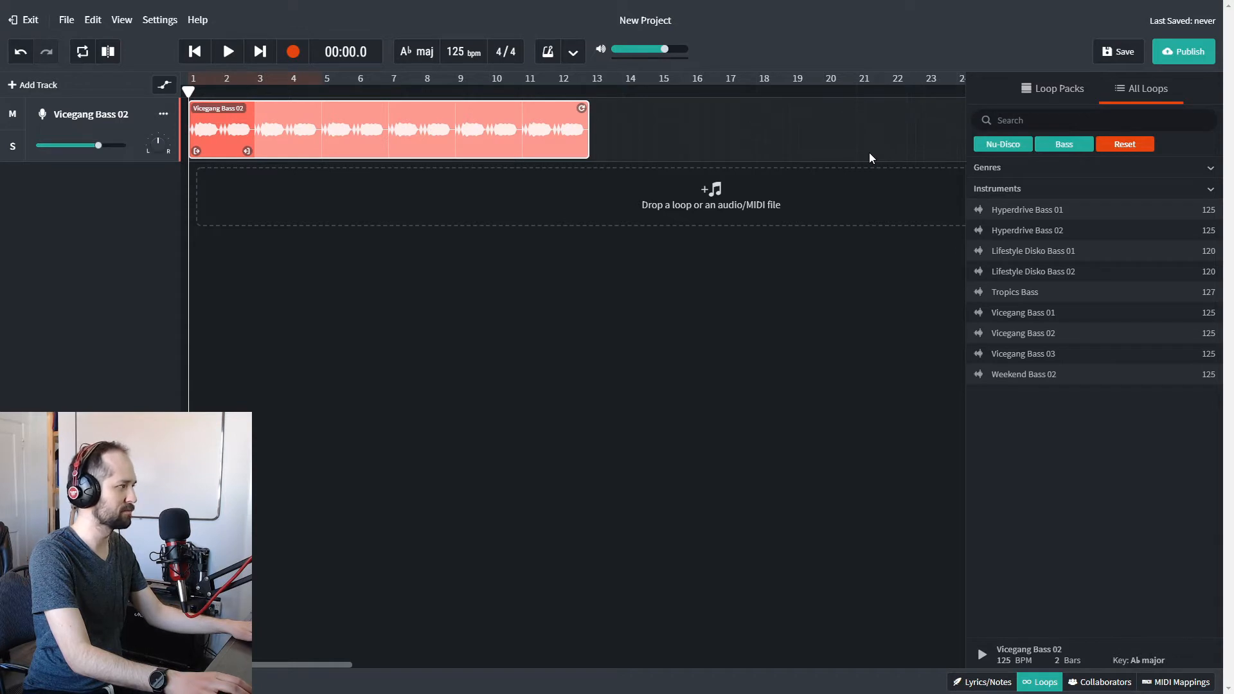
pyautogui.click(538, 266)
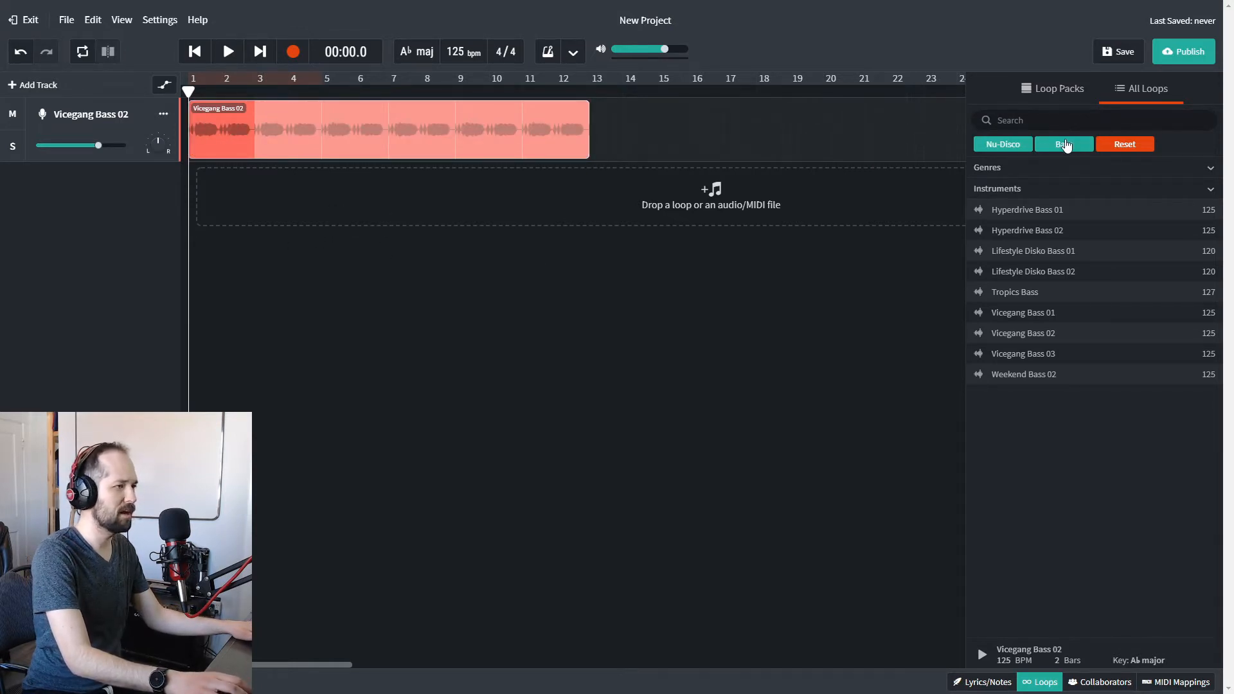
# Switch the Nu-Disco instrument filter from Bass to Beats.
pyautogui.click(1118, 190)
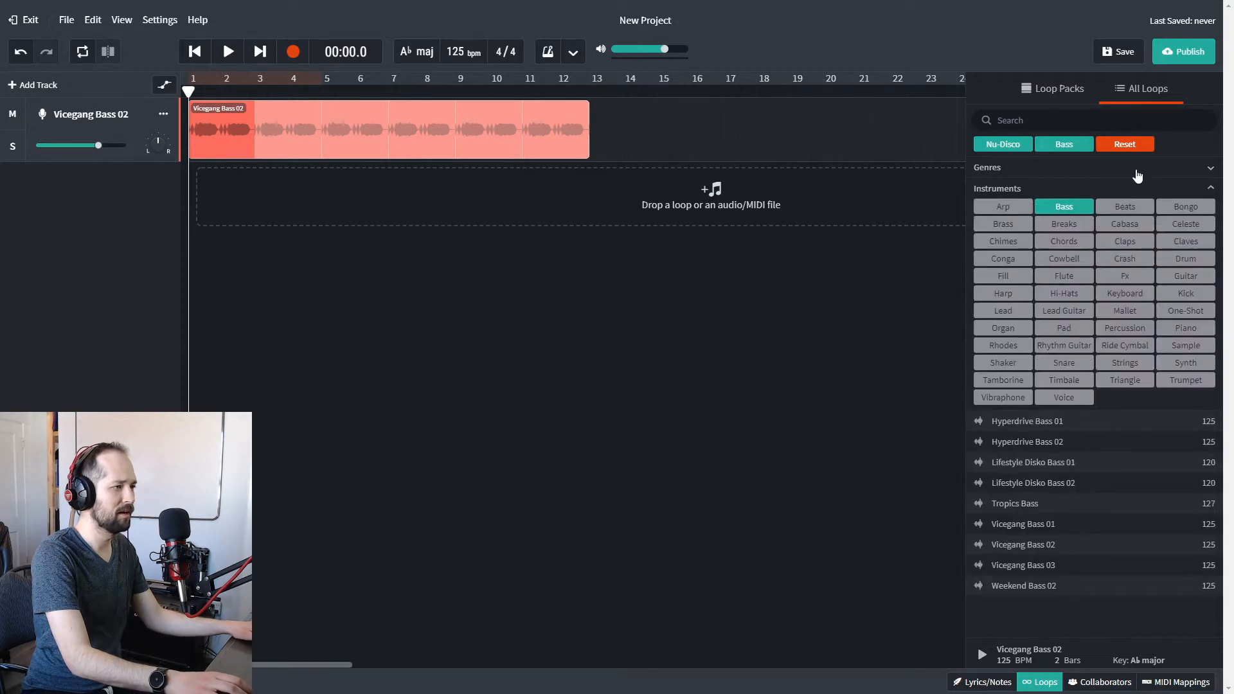
pyautogui.click(1069, 207)
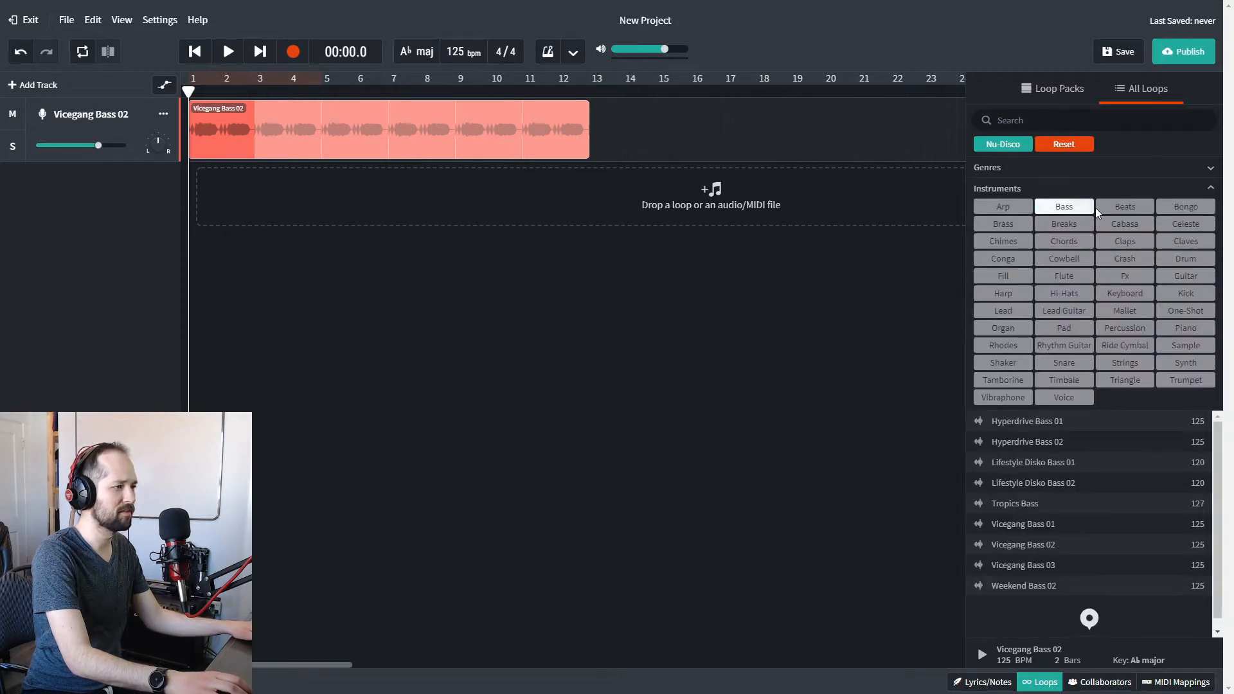
pyautogui.click(1147, 208)
pyautogui.click(1166, 189)
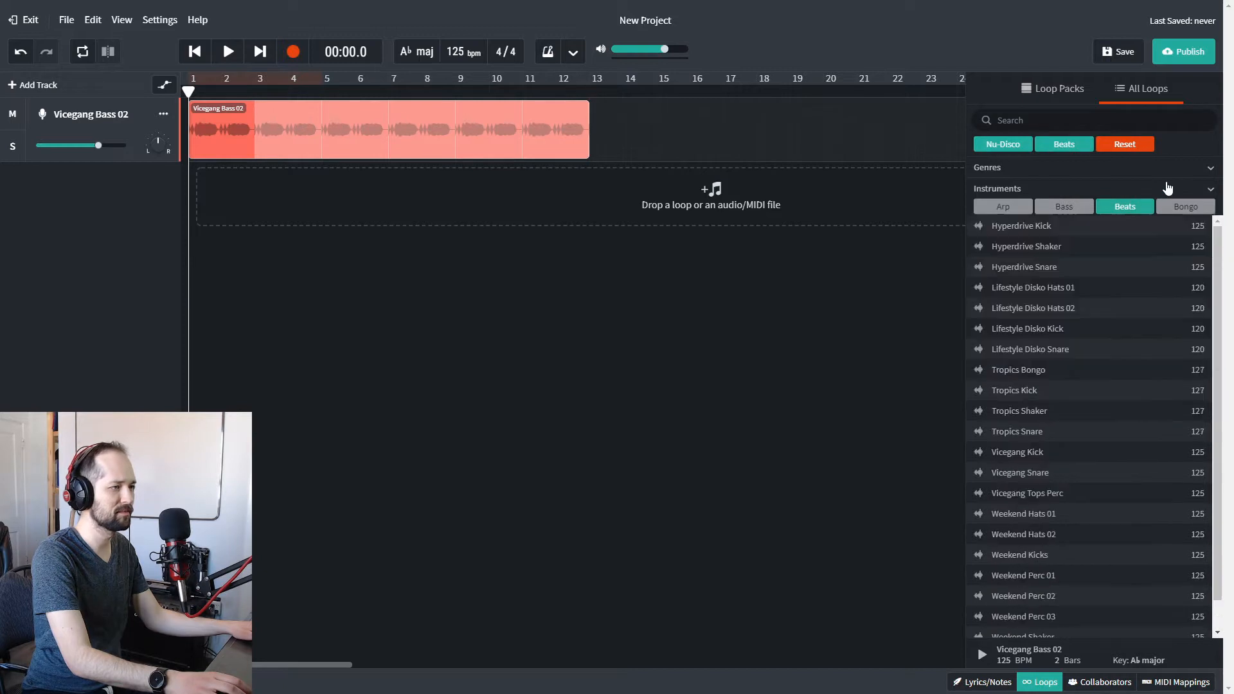
# Audition the Lifestyle Disko beats, add Lifestyle Disko Kick on a second track repeated from bar 1 to bar 13, and play it with the bass.
pyautogui.click(1051, 326)
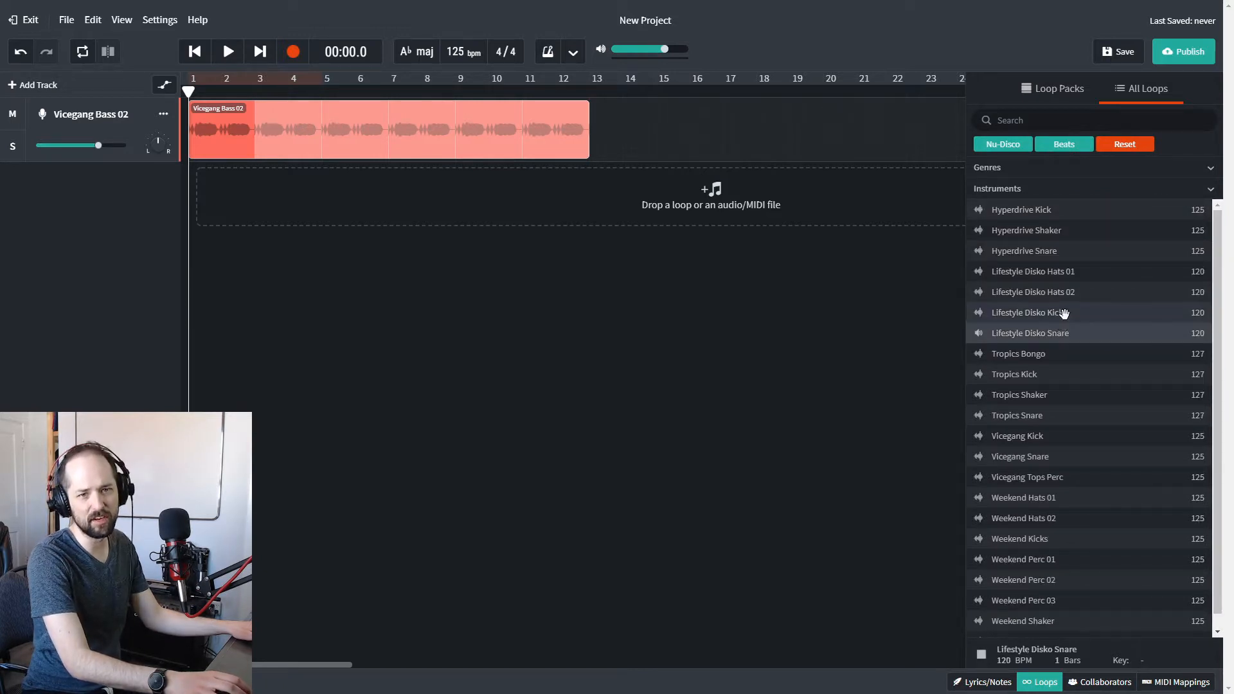
pyautogui.click(1066, 315)
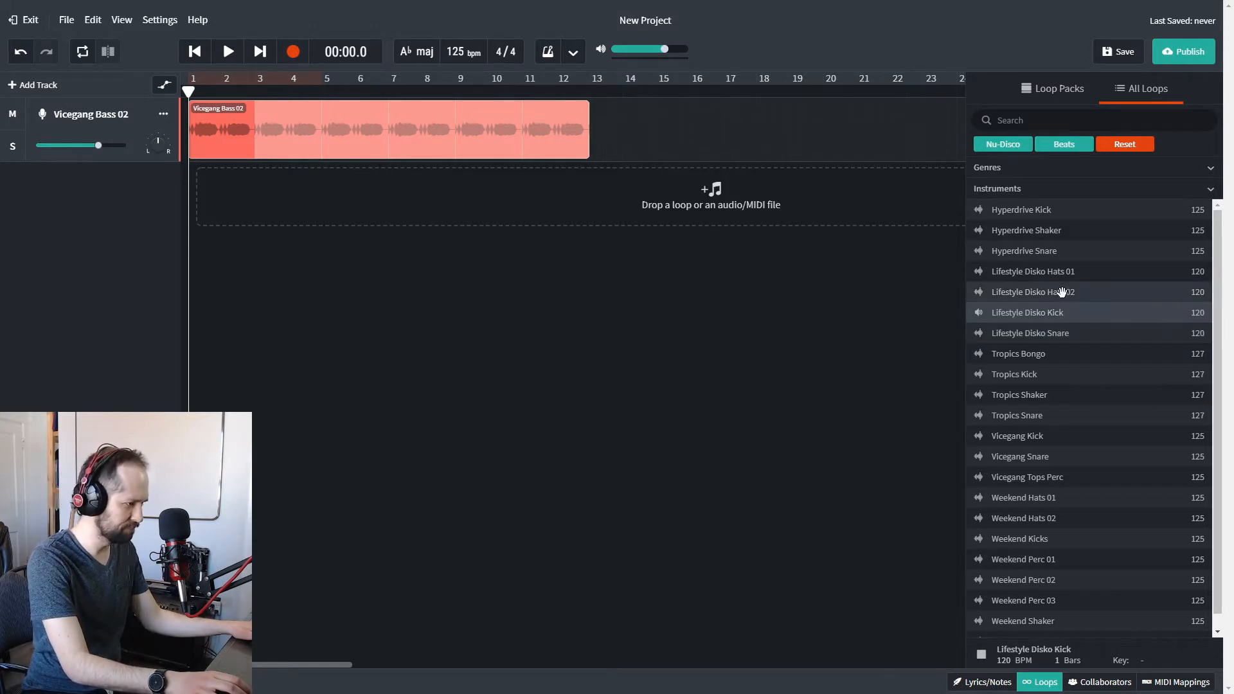
pyautogui.click(1061, 291)
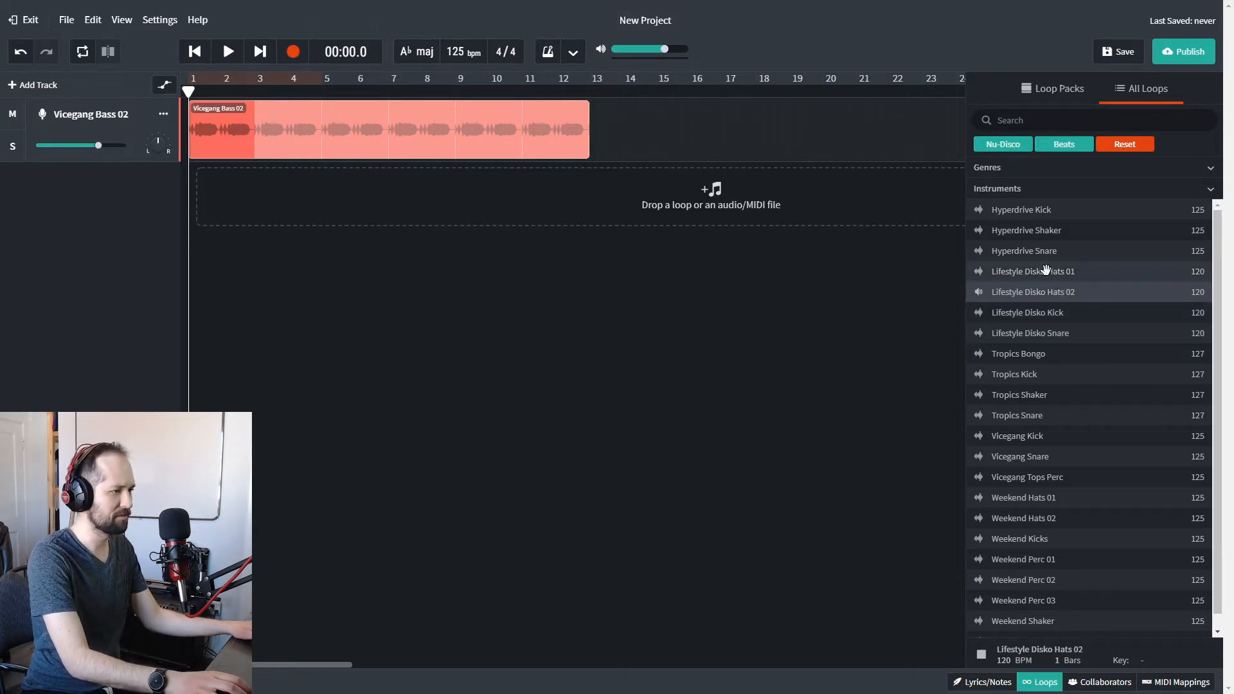
pyautogui.click(1049, 313)
pyautogui.moveTo(1033, 314); pyautogui.dragTo(572, 169)
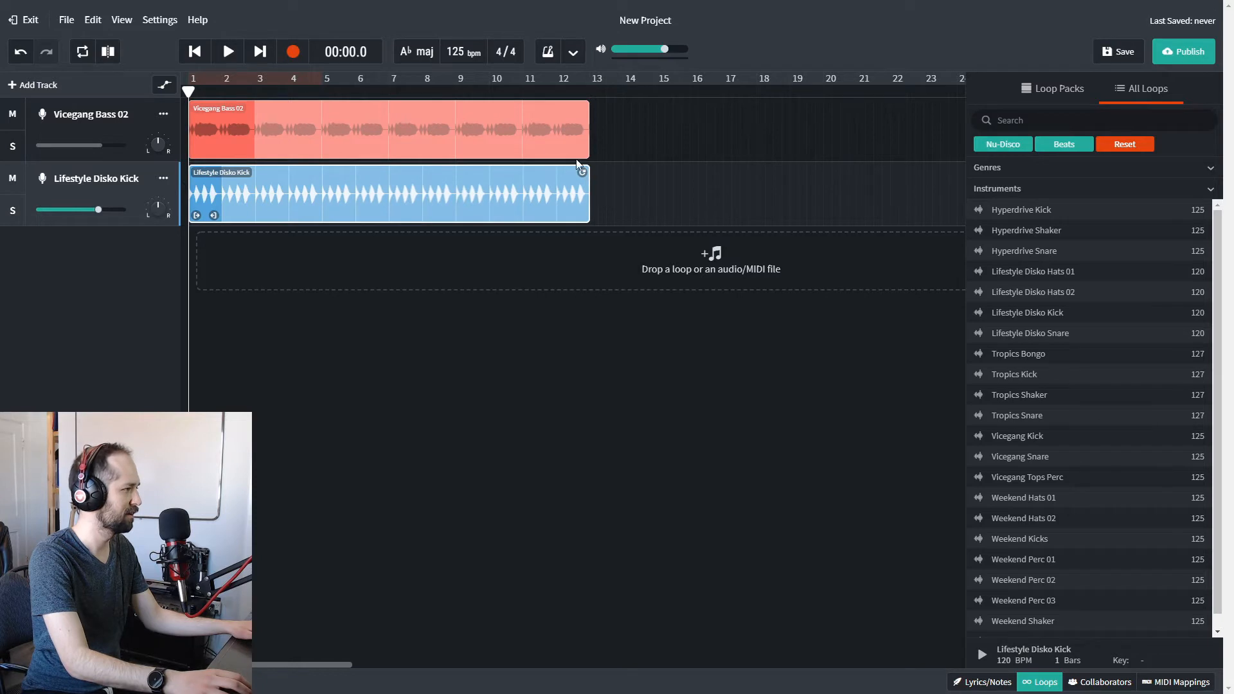
pyautogui.click(229, 53)
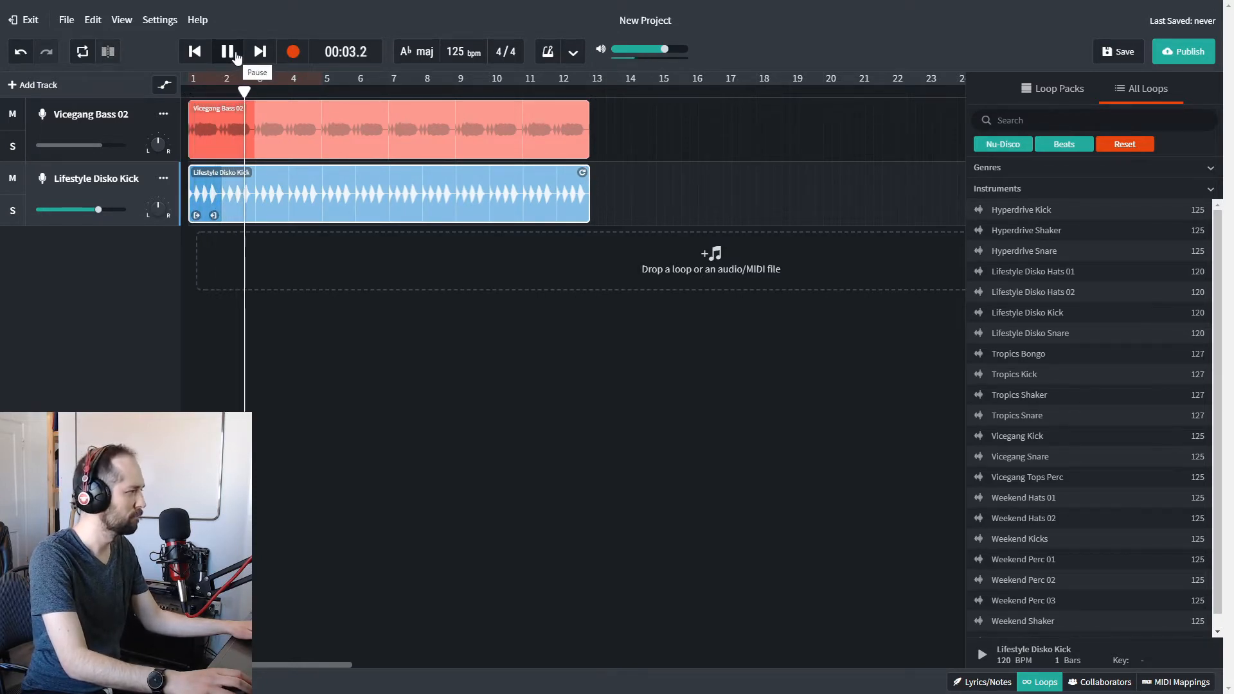
pyautogui.click(235, 56)
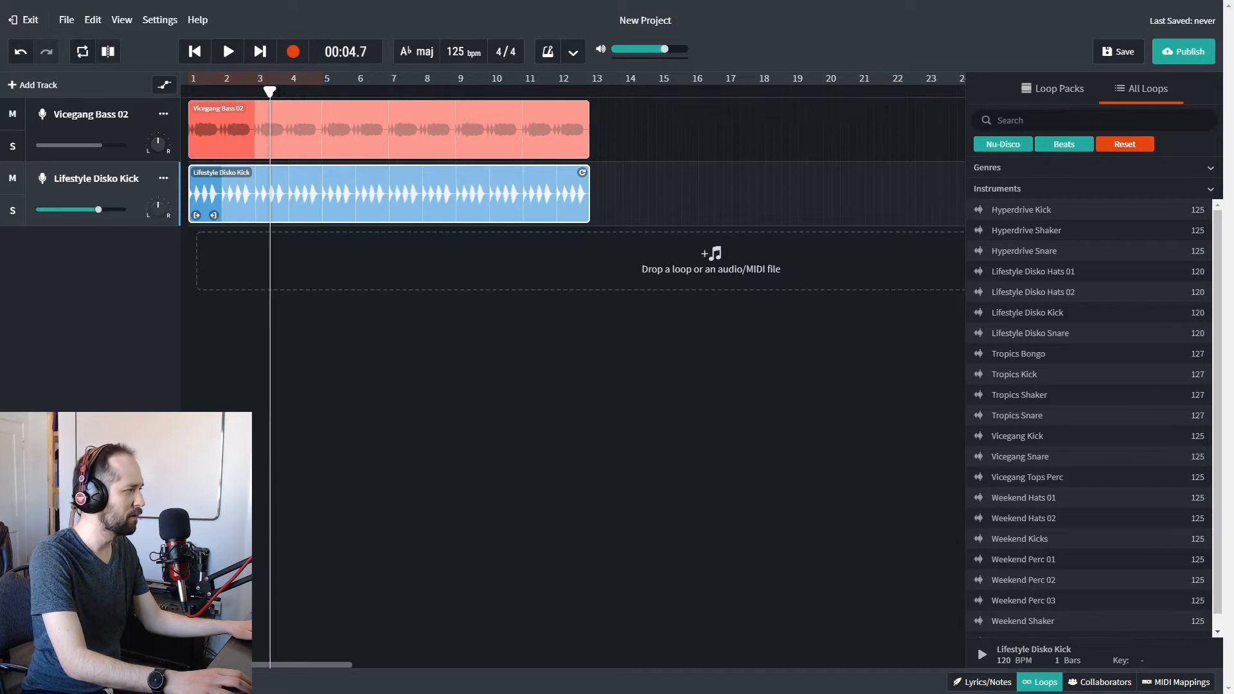
pyautogui.click(232, 55)
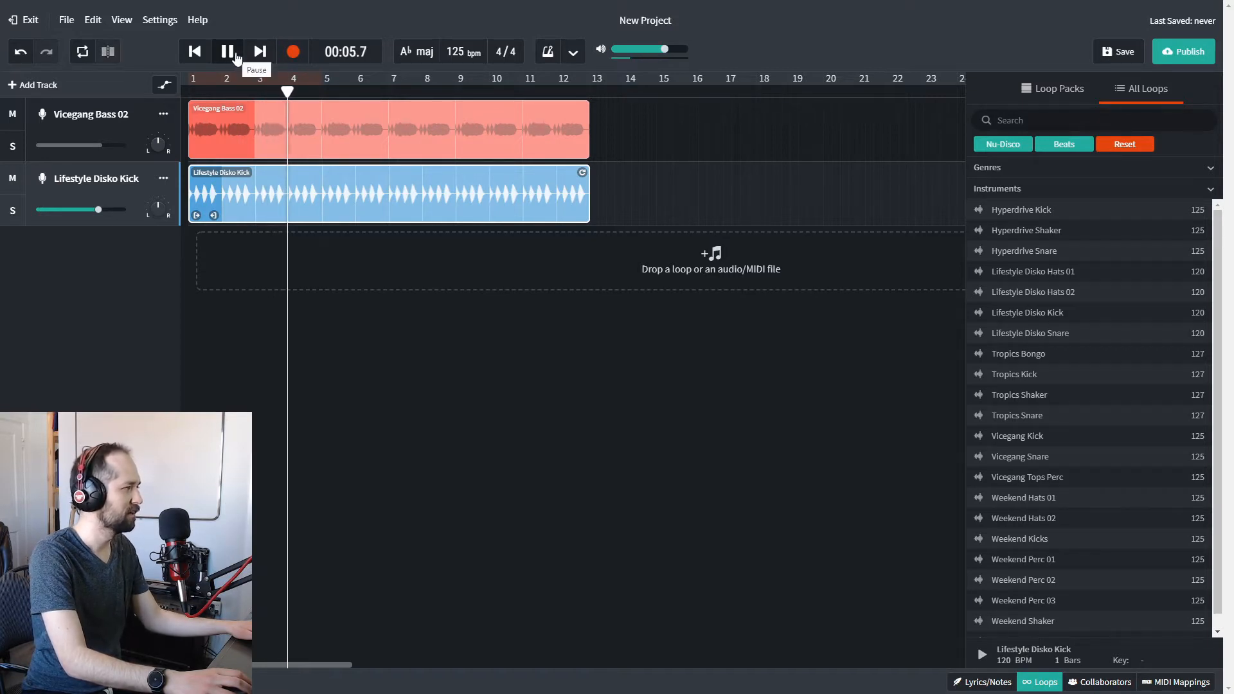
pyautogui.click(236, 56)
# Add Lifestyle Disko Snare on a third track, repeated from bar 5 to bar 13, and play back the result.
pyautogui.click(1063, 335)
pyautogui.moveTo(1063, 336); pyautogui.dragTo(588, 238)
pyautogui.press('space')
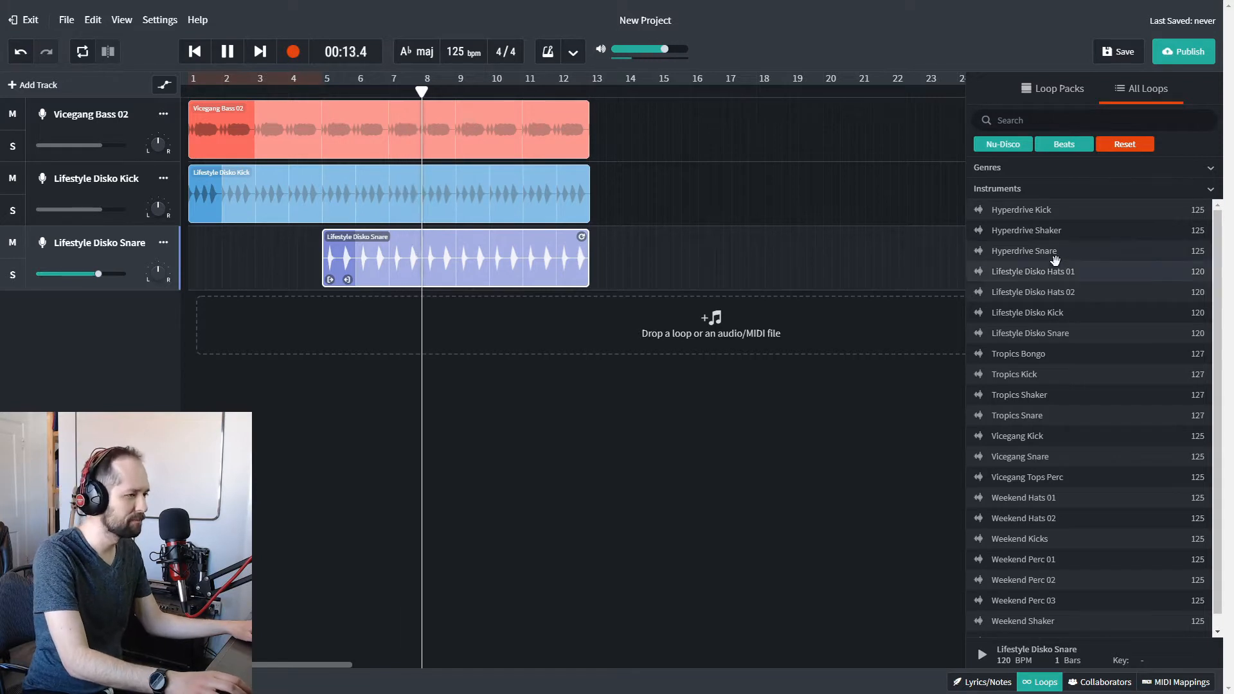
pyautogui.press('space')
# Add Lifestyle Disko Hats 01 on a fourth track, repeated from bar 9 to bar 13, and listen to the mix.
pyautogui.moveTo(1060, 276); pyautogui.dragTo(582, 302)
pyautogui.press('space')
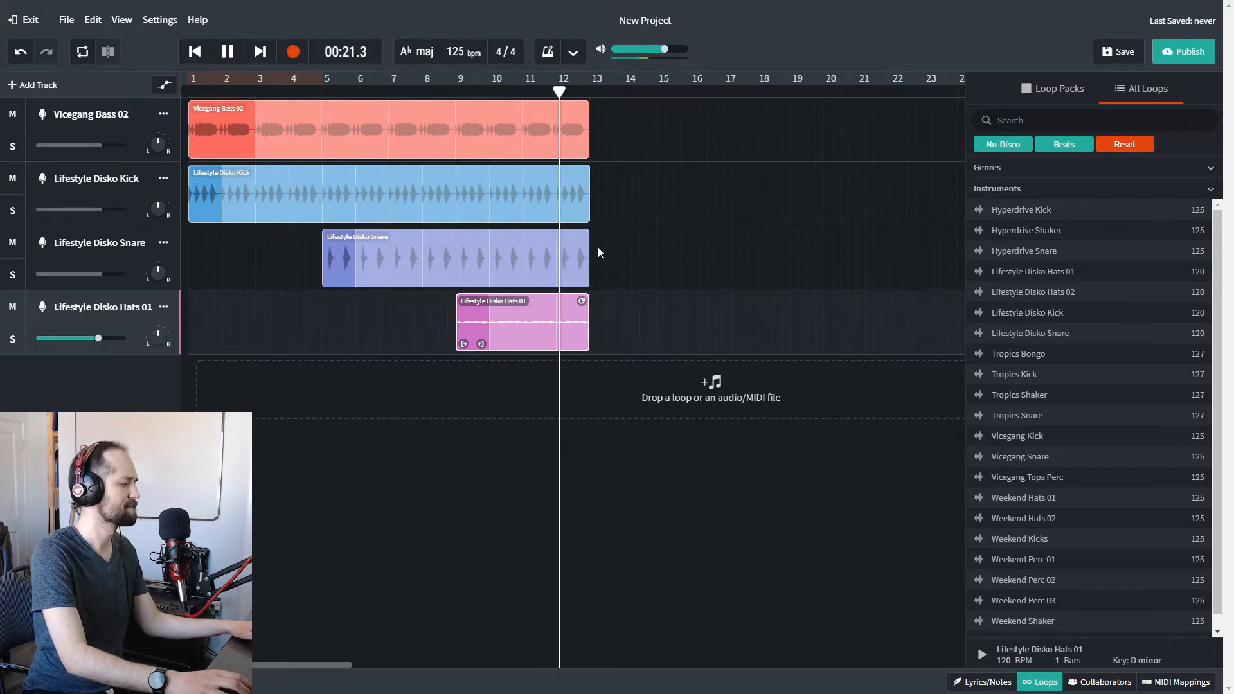
pyautogui.press('space')
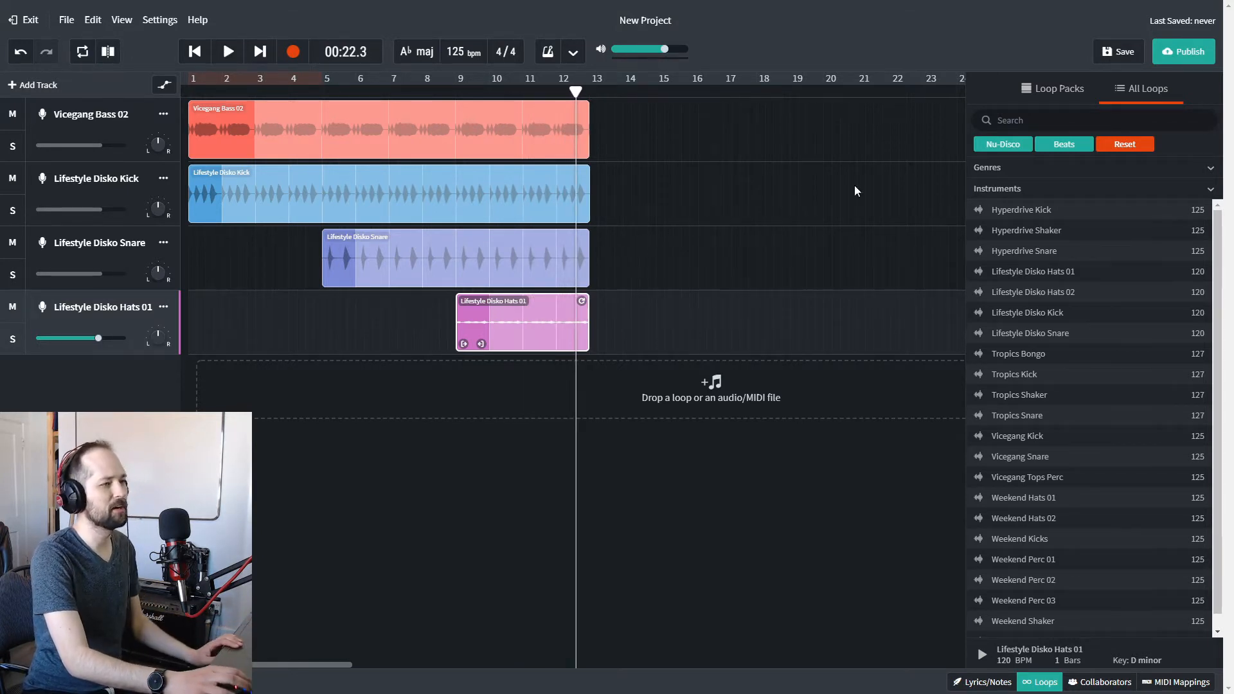
# Change the instrument filter for the Nu-Disco loops from Beats to Synth.
pyautogui.click(1092, 188)
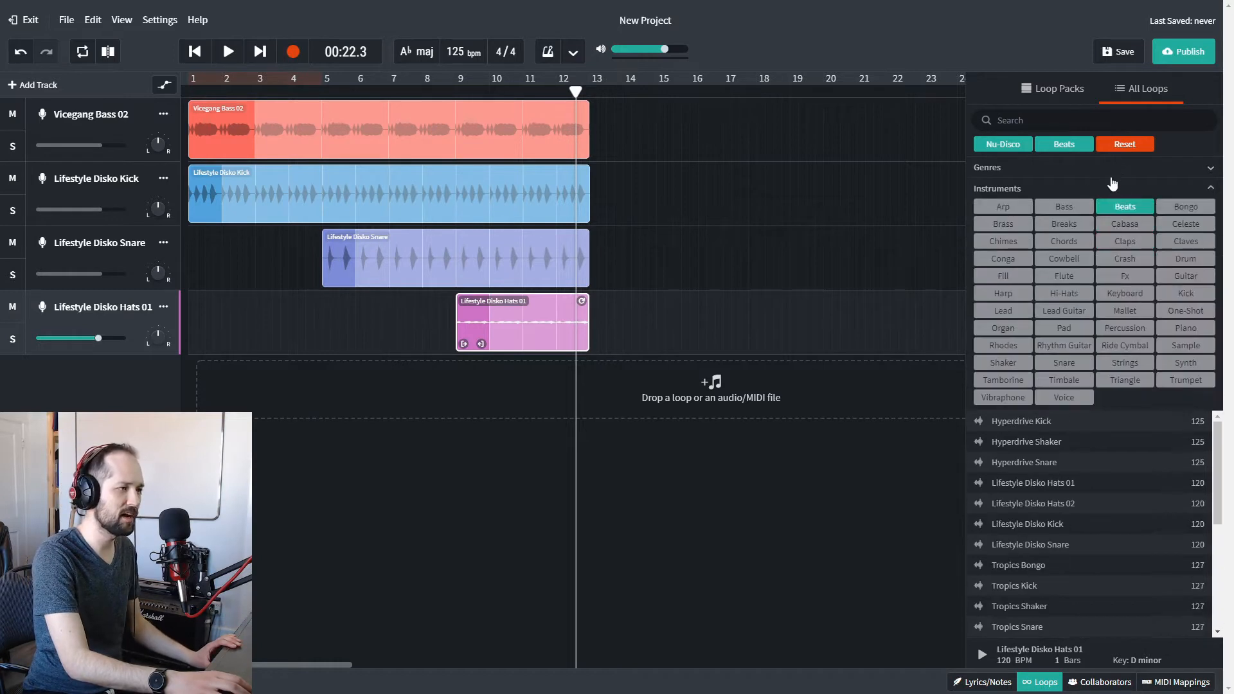
pyautogui.click(1134, 207)
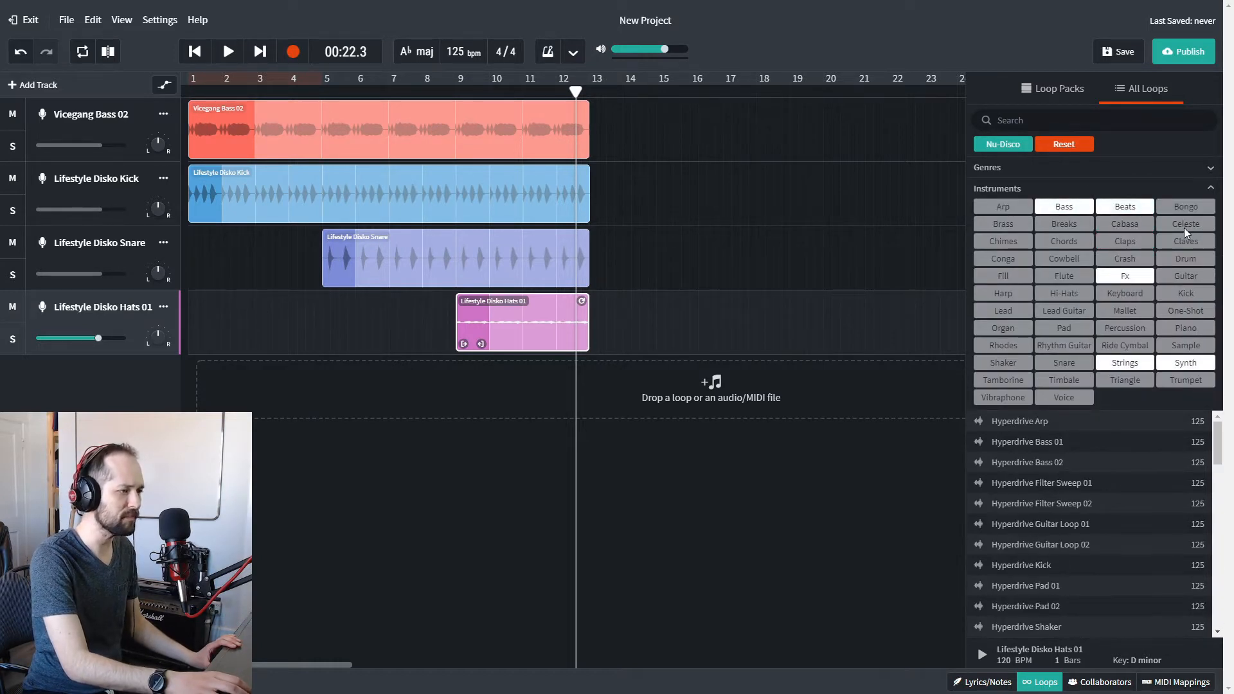
pyautogui.click(1196, 367)
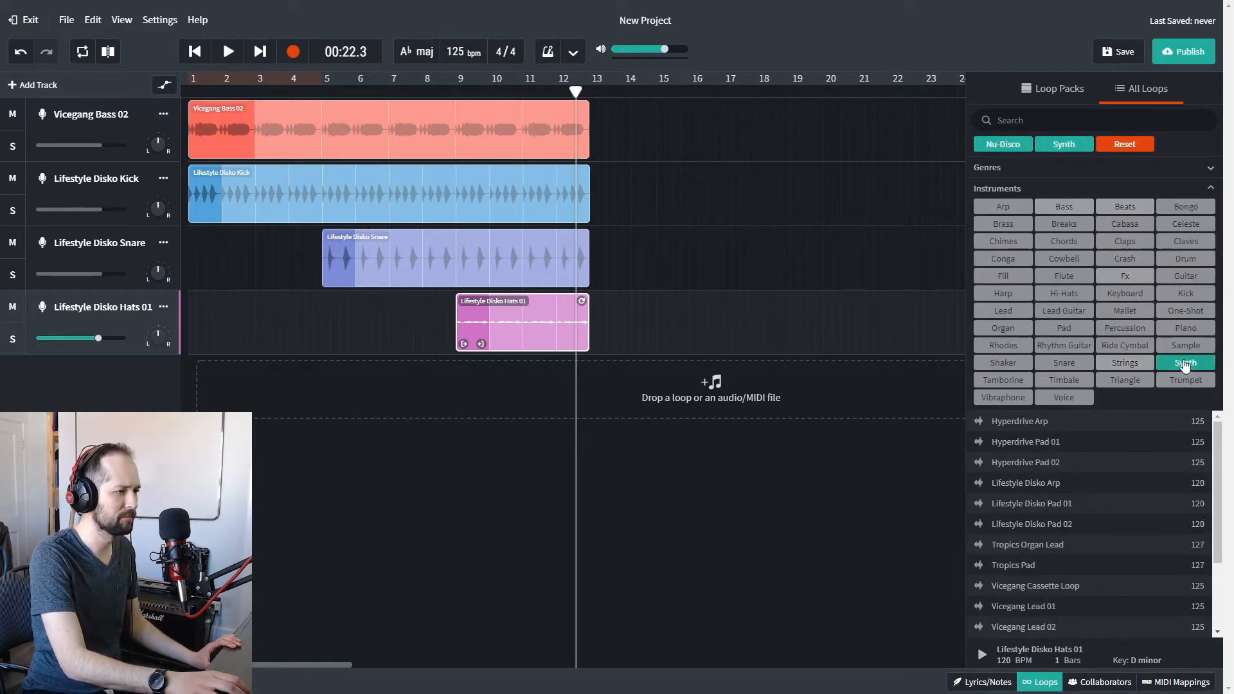
pyautogui.click(1177, 190)
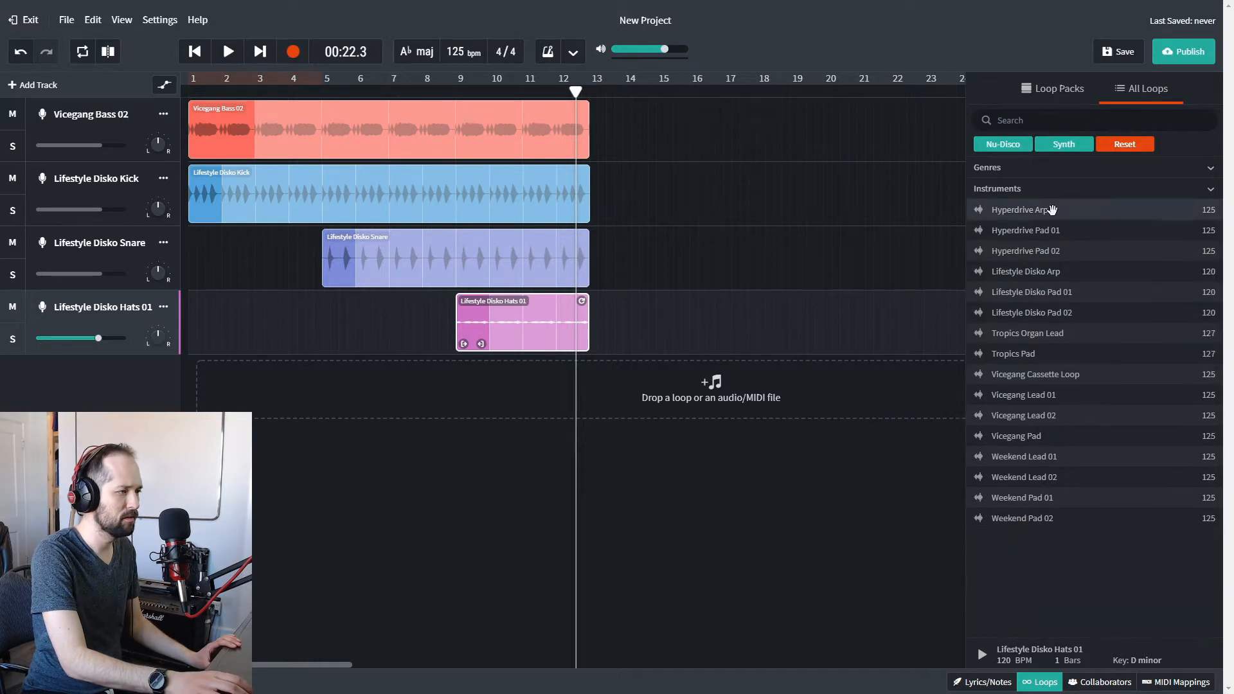
# Audition the synth loops Tropics Pad, Vicegang Lead 01, Vicegang Pad, Weekend Lead 01 and Weekend Lead 02.
pyautogui.click(1057, 354)
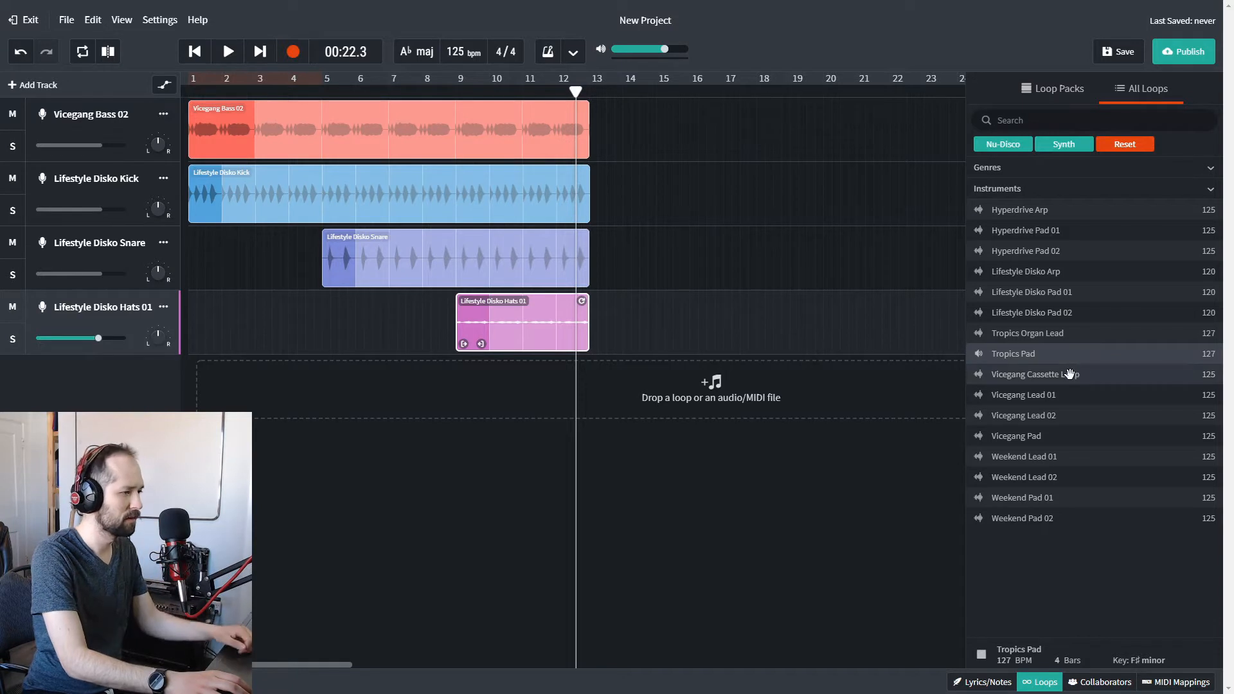
pyautogui.click(1057, 393)
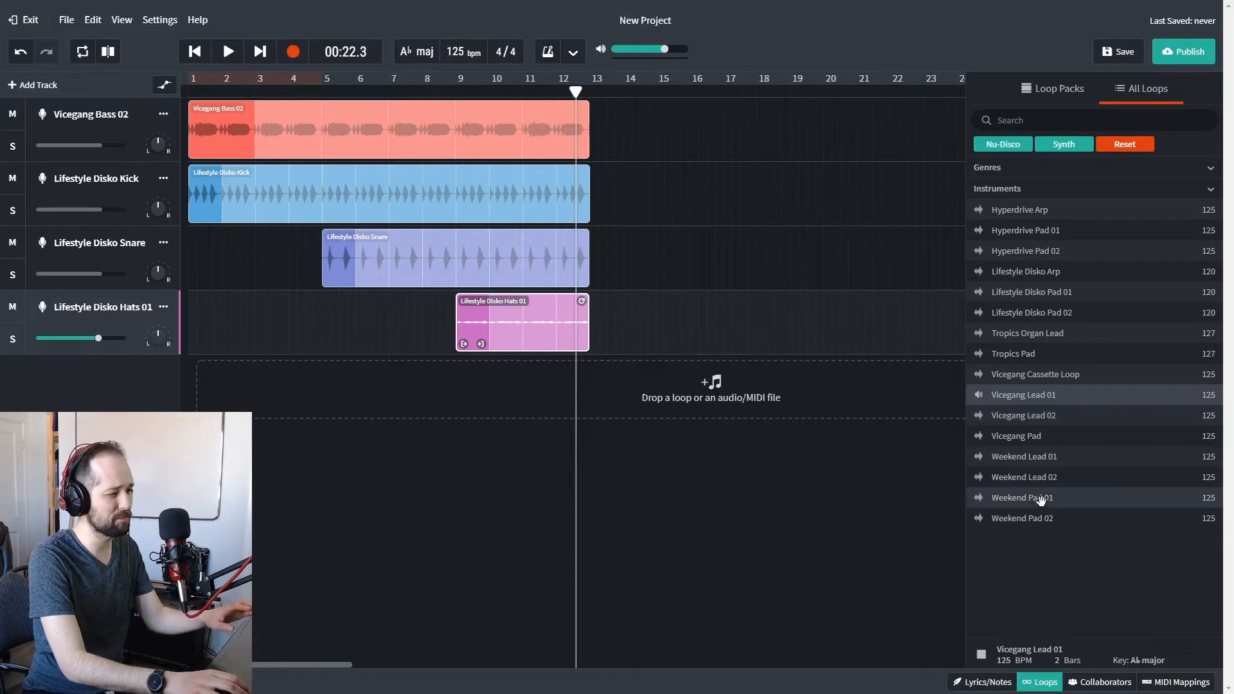
pyautogui.click(1036, 436)
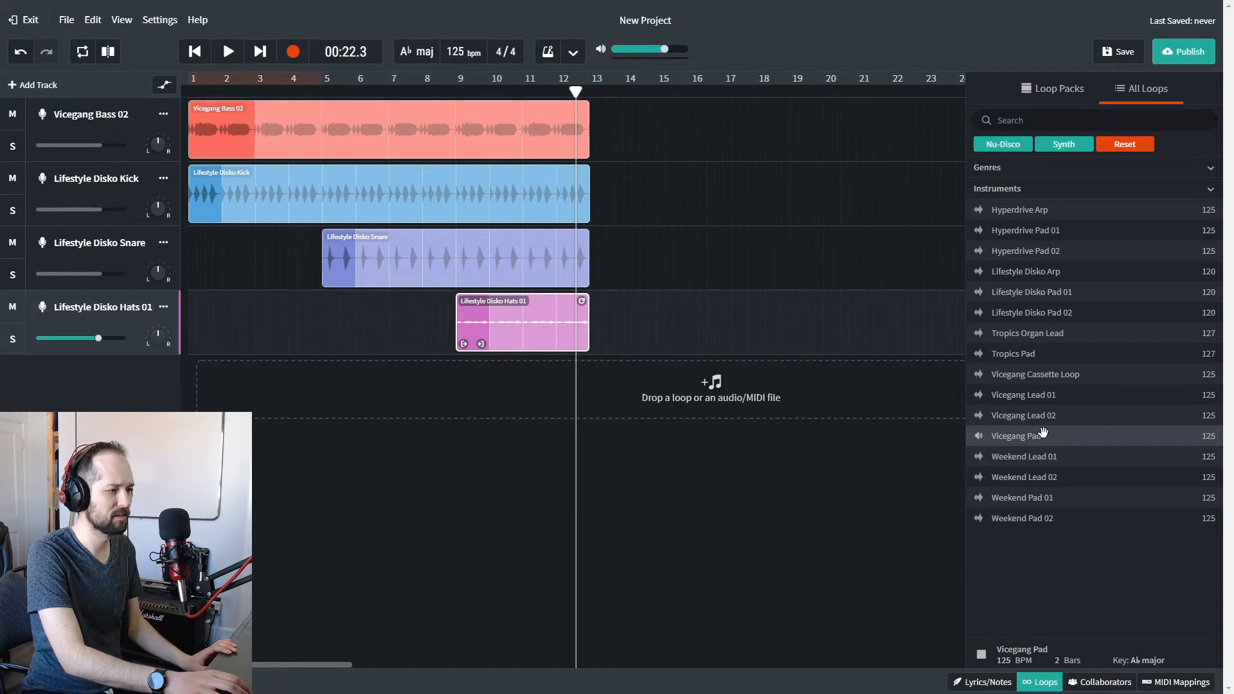
pyautogui.click(1042, 455)
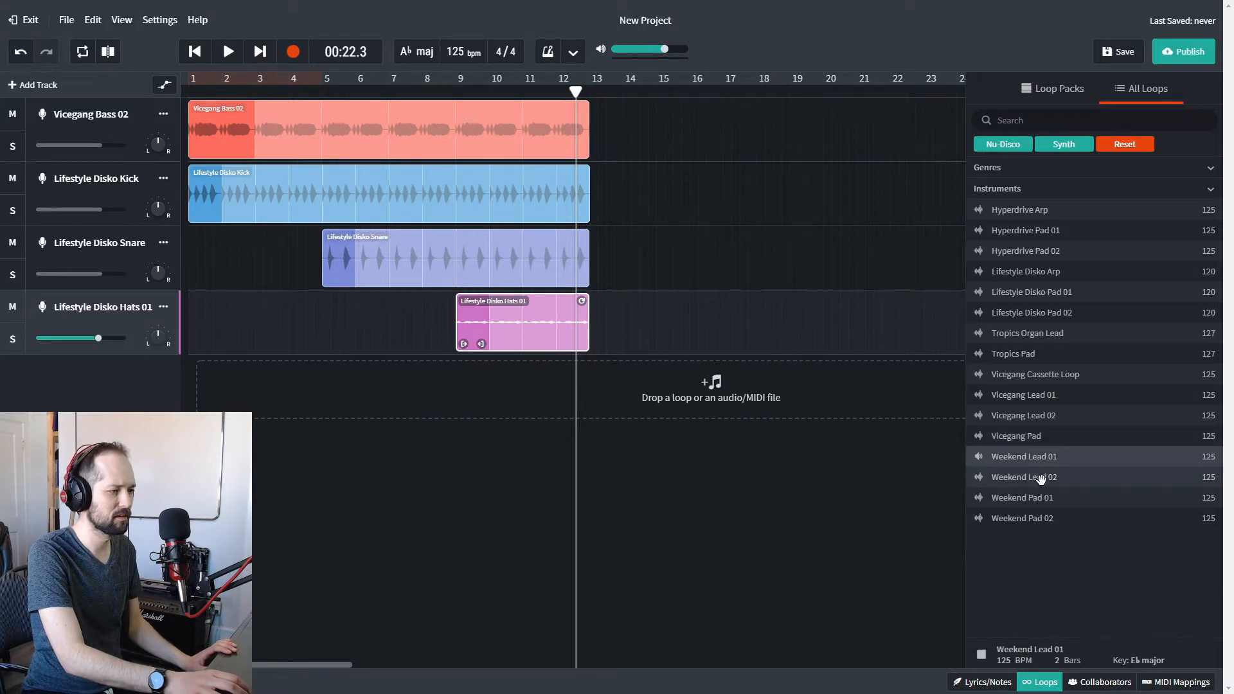
pyautogui.click(1041, 479)
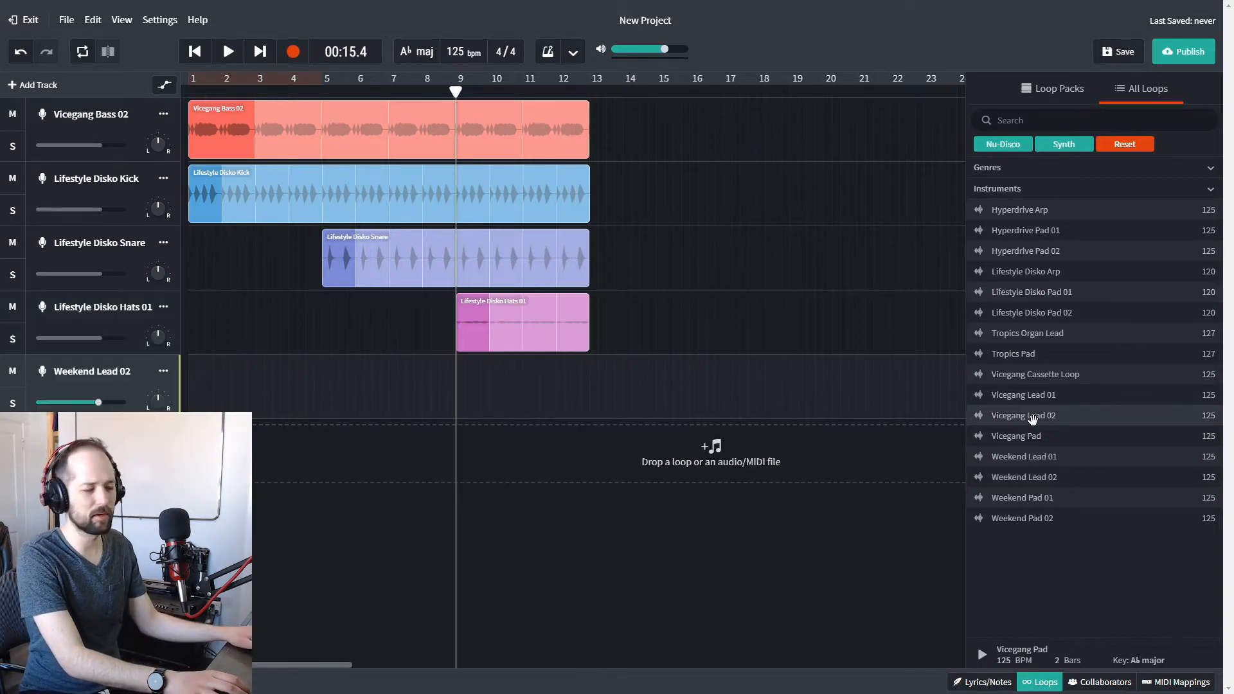
# Place Vicegang Lead 01 on the empty fifth track, repeated from bar 9 to bar 13, and play back the mix.
pyautogui.click(1043, 393)
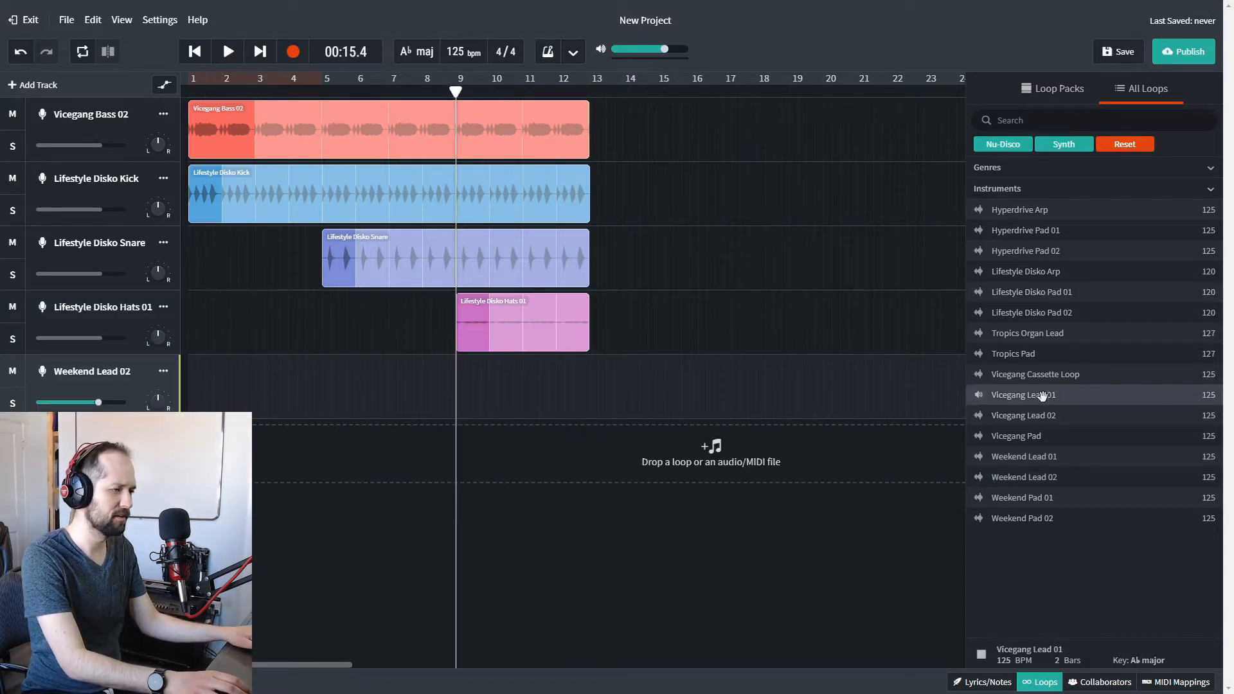
pyautogui.moveTo(1040, 398); pyautogui.dragTo(458, 387)
pyautogui.moveTo(461, 384); pyautogui.dragTo(581, 363)
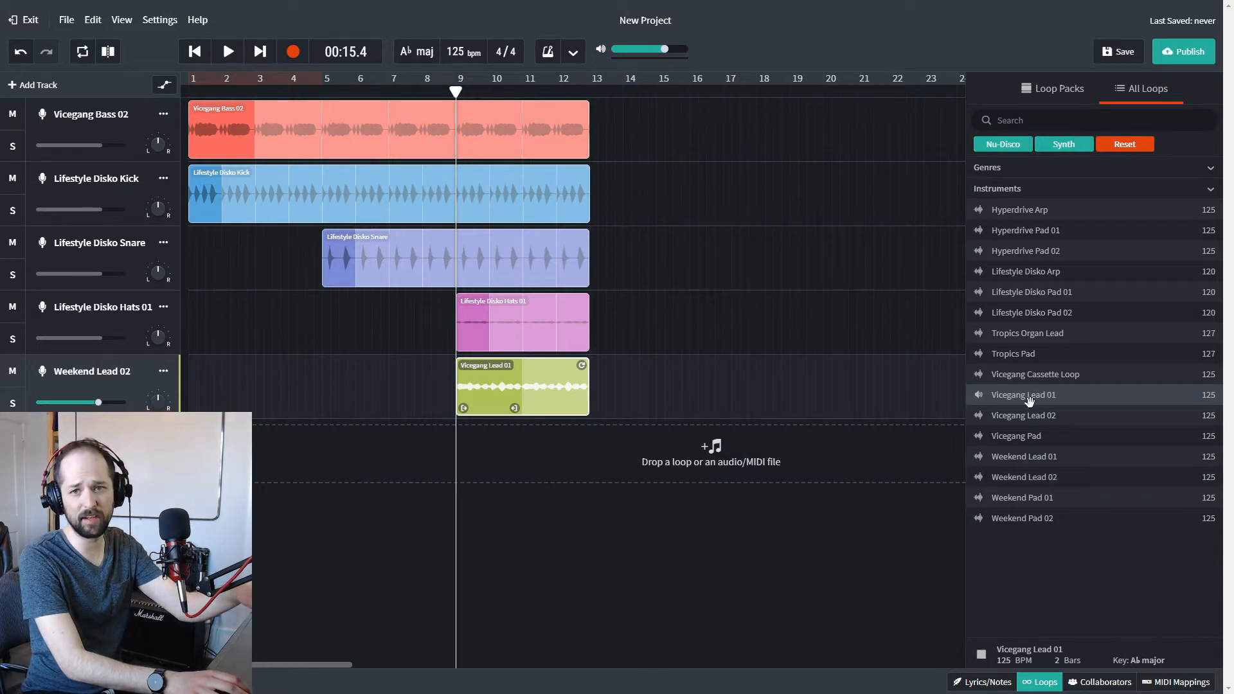
pyautogui.click(424, 90)
pyautogui.press('space')
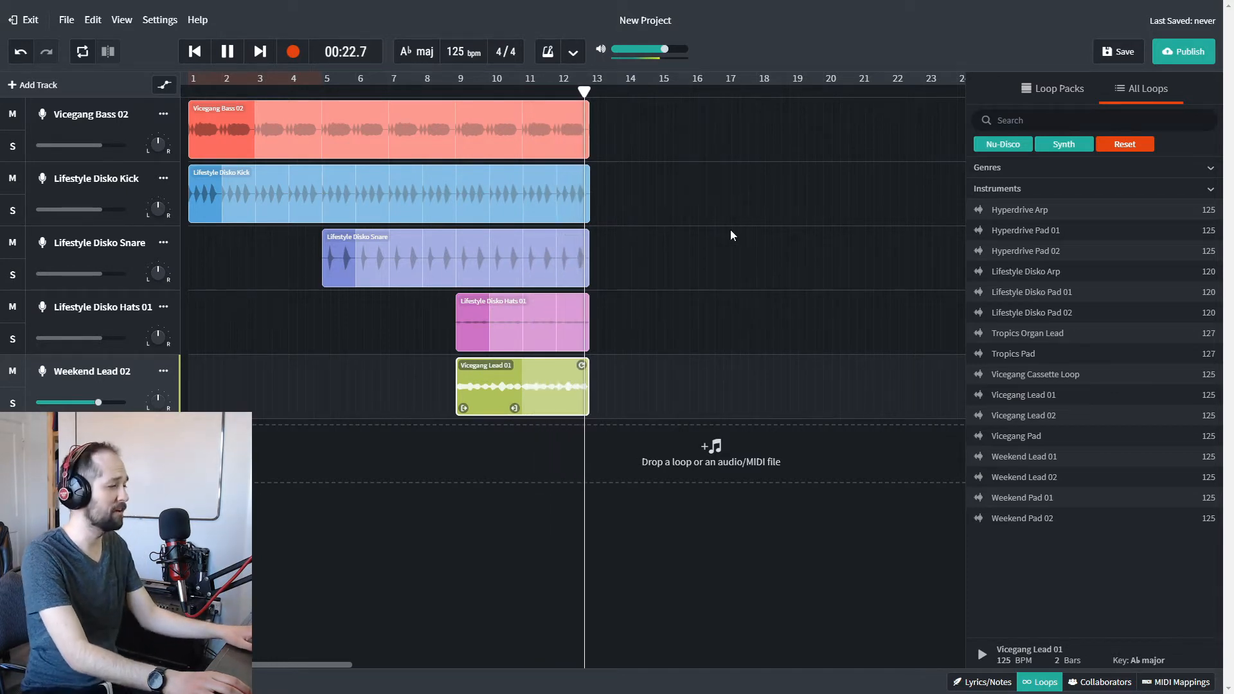
pyautogui.press('space')
# Automate the Vicegang Bass 02 track's volume to fade from about bar 11.5 down to silence at bar 13.
pyautogui.click(571, 131)
pyautogui.moveTo(580, 110)
pyautogui.mouseDown()
pyautogui.moveTo(673, 113)
pyautogui.moveTo(582, 114)
pyautogui.mouseUp()
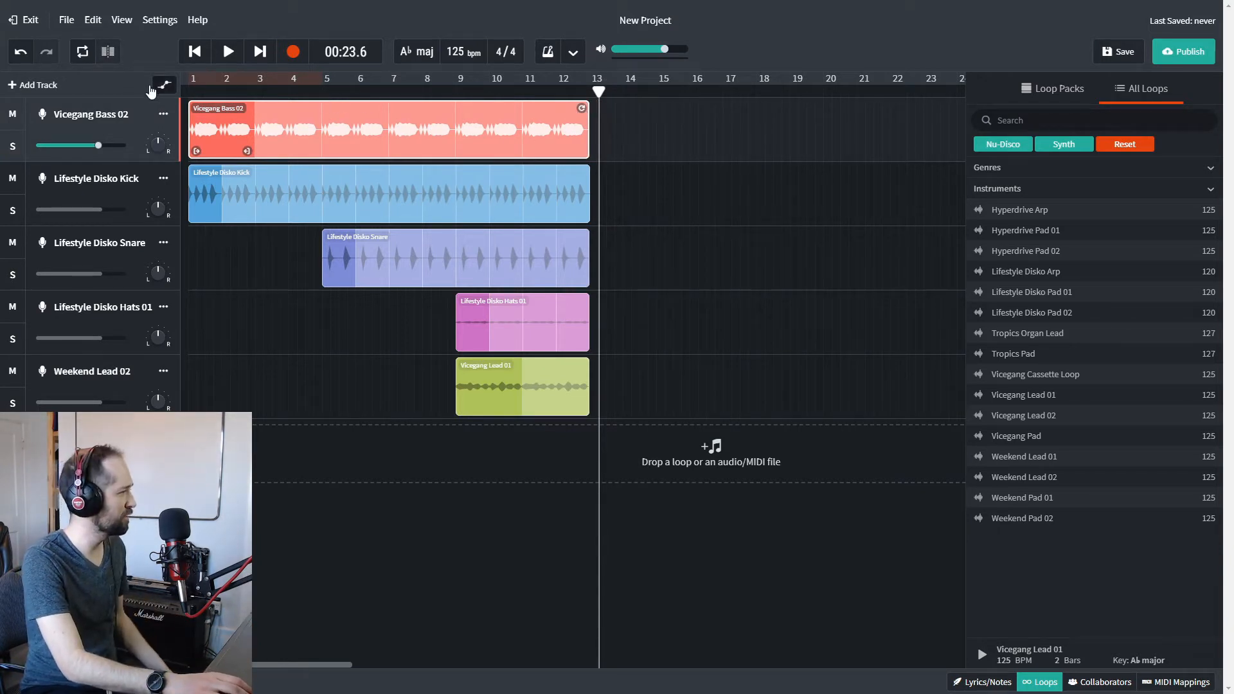
pyautogui.click(164, 88)
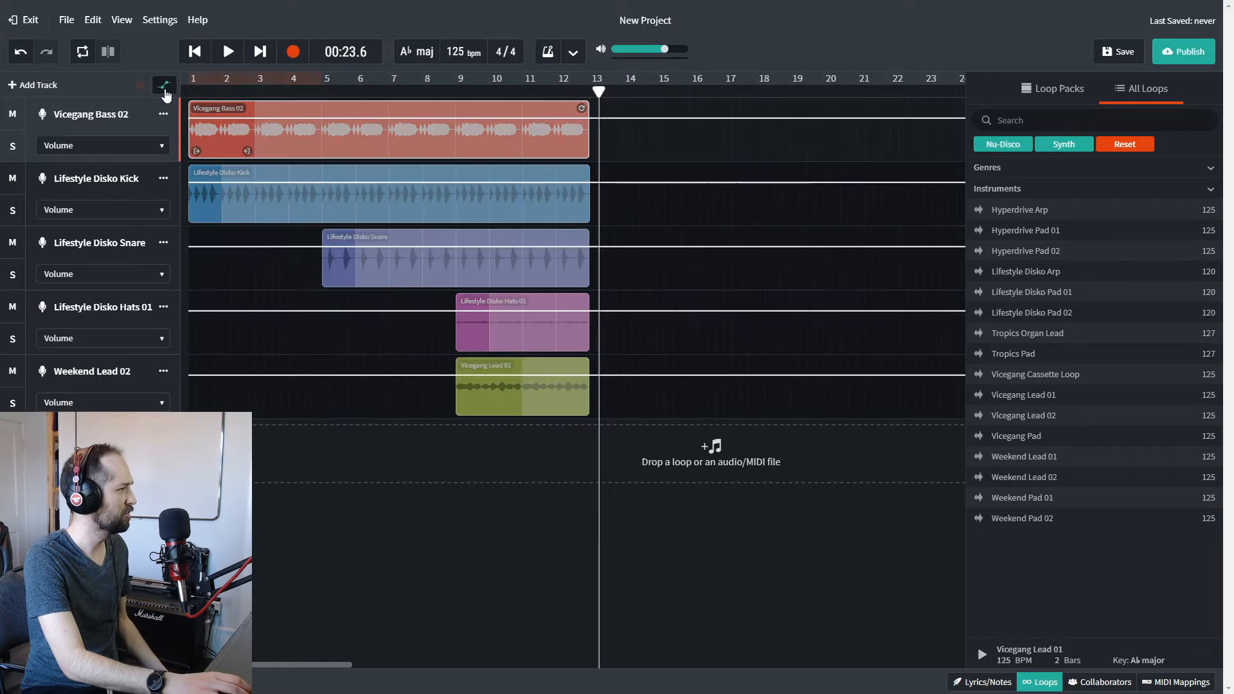
pyautogui.click(540, 118)
pyautogui.moveTo(580, 119); pyautogui.dragTo(590, 171)
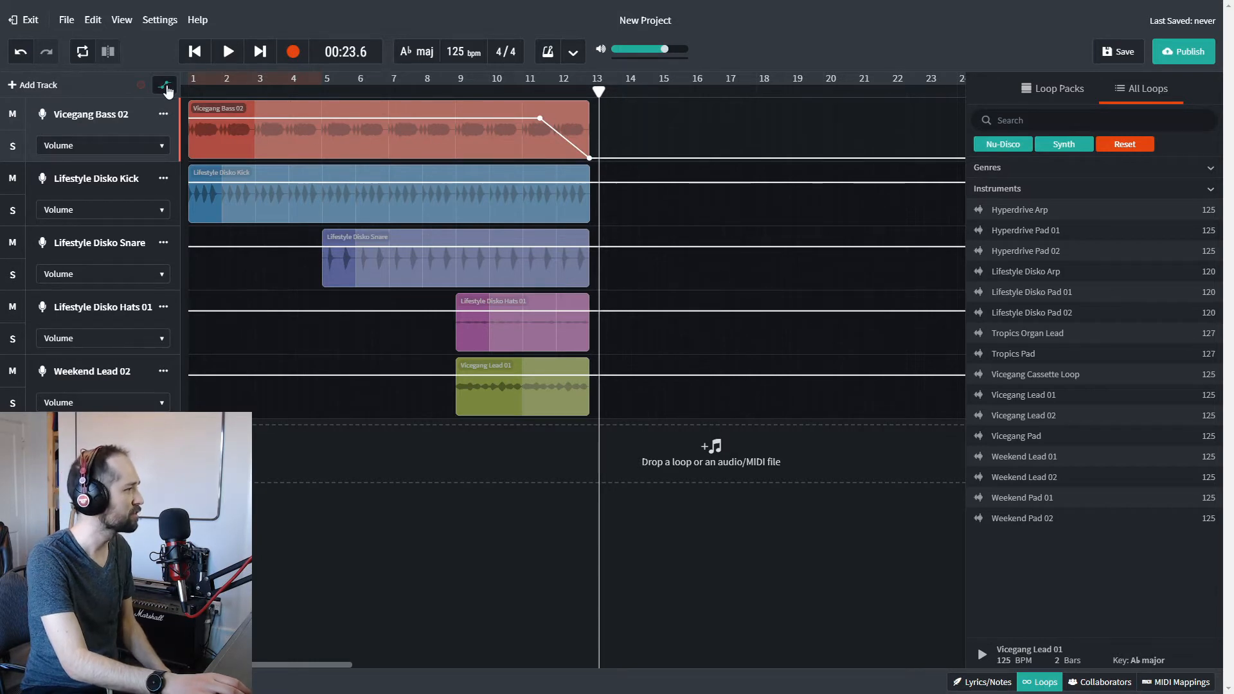
# Play the mix from just after bar 9 to check the bass fade-out, toggling the automation view during playback.
pyautogui.click(164, 85)
pyautogui.click(471, 85)
pyautogui.press('space')
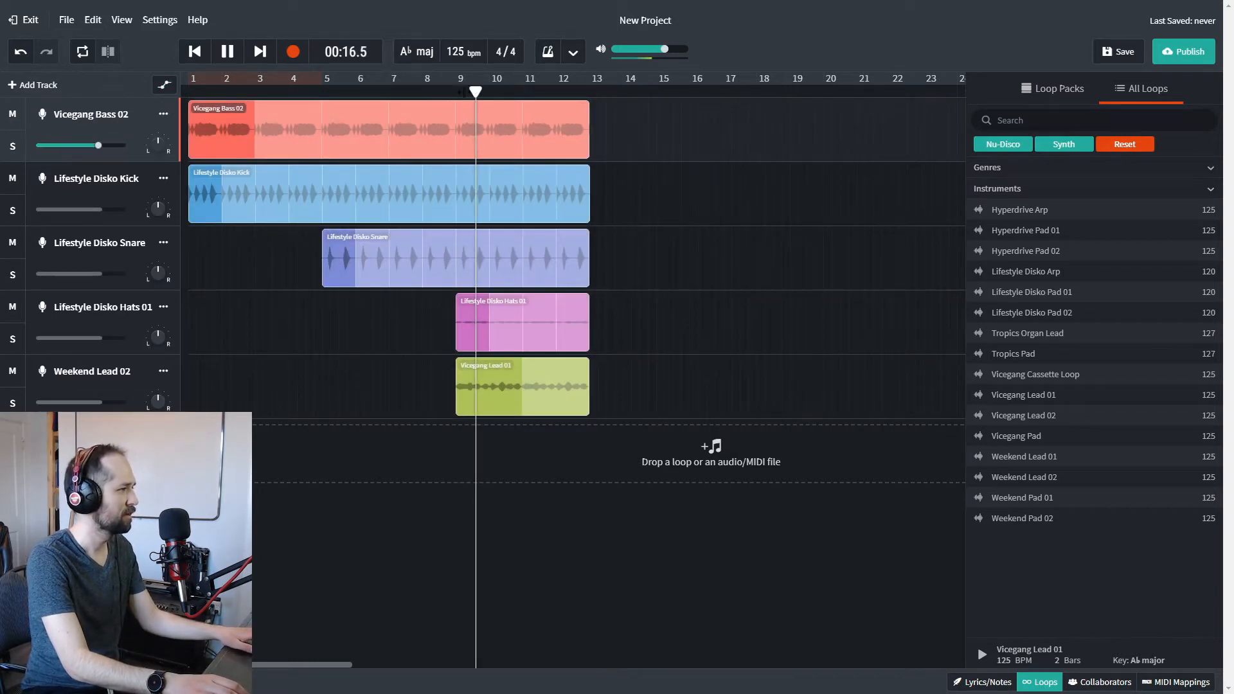
pyautogui.click(165, 85)
pyautogui.click(164, 85)
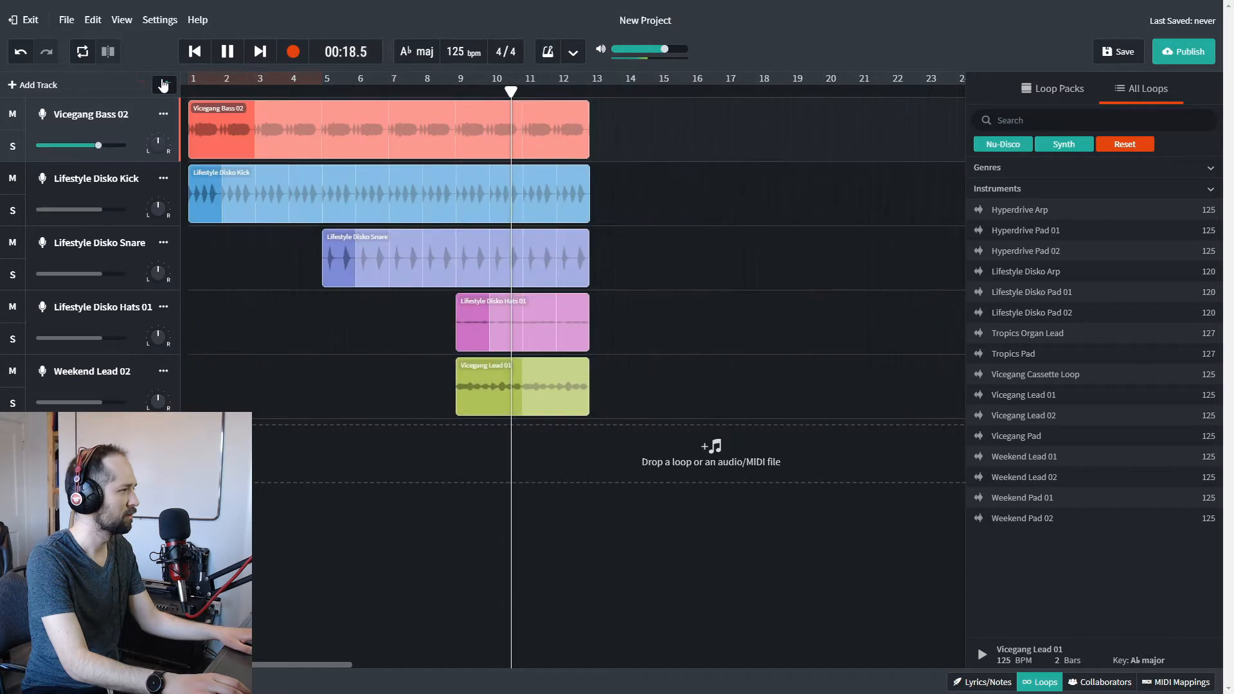
pyautogui.click(165, 85)
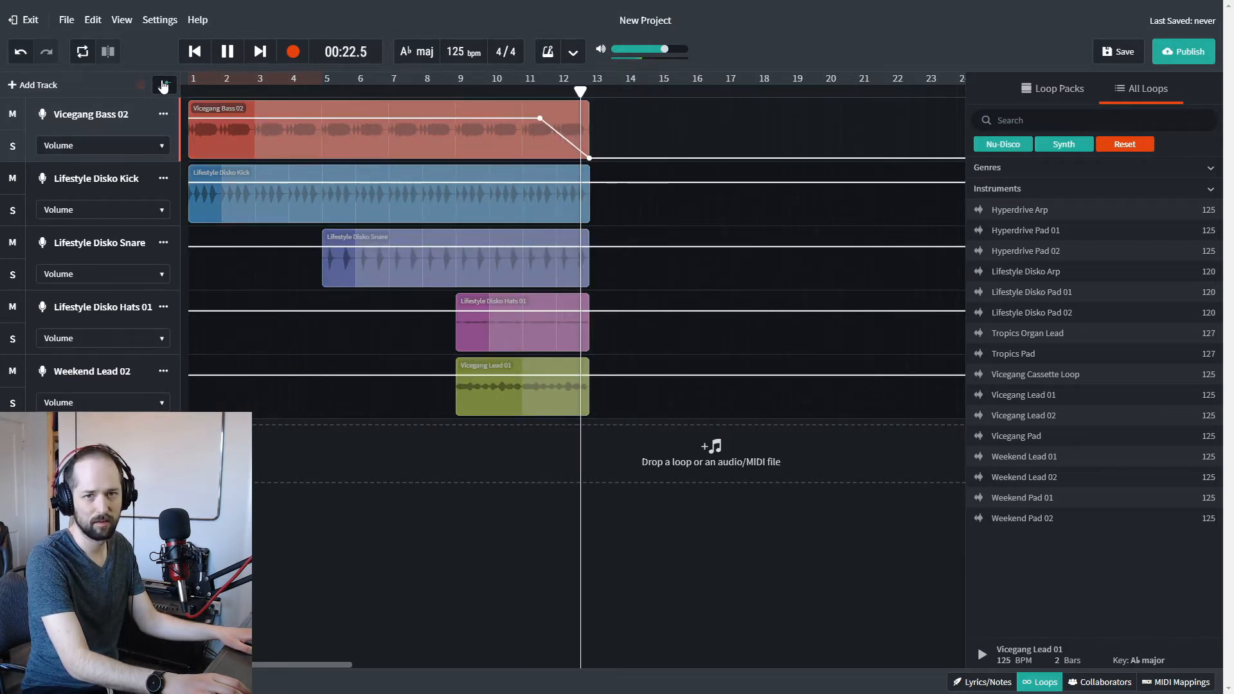
pyautogui.click(165, 86)
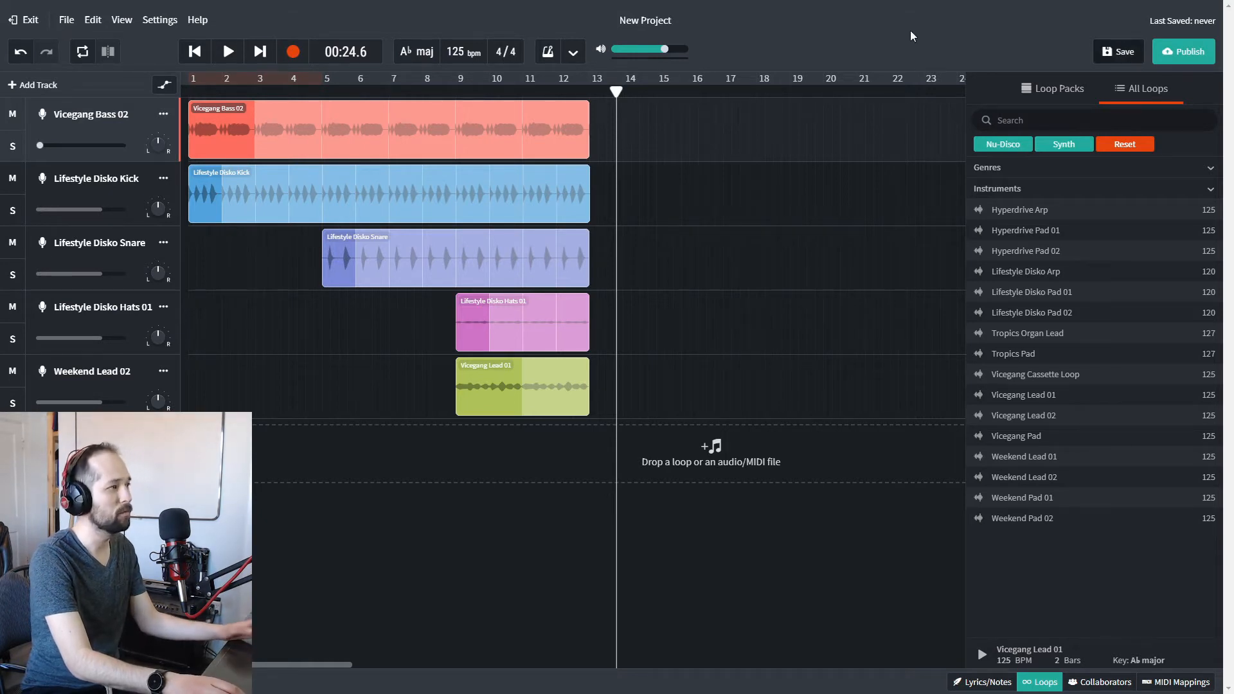
# Rename the project to the creator's surname in possessive form followed by "Beats" and save it.
pyautogui.moveTo(708, 21); pyautogui.dragTo(565, 13)
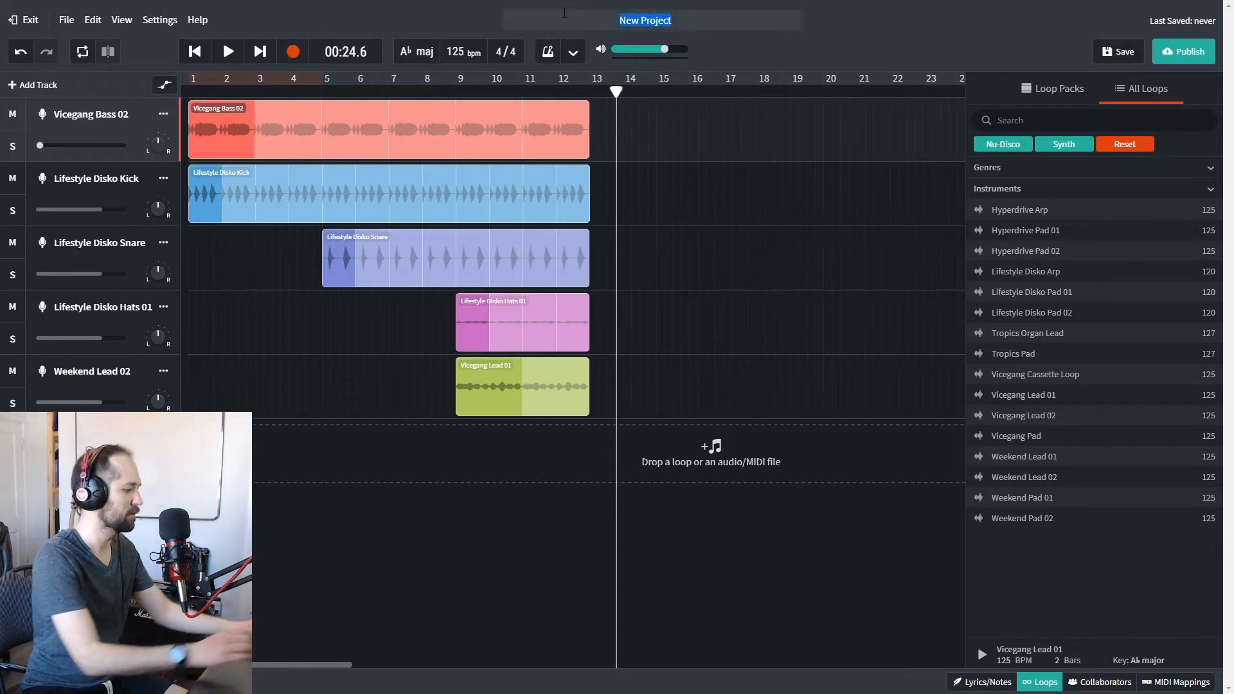
pyautogui.write("Bergman's Beats")
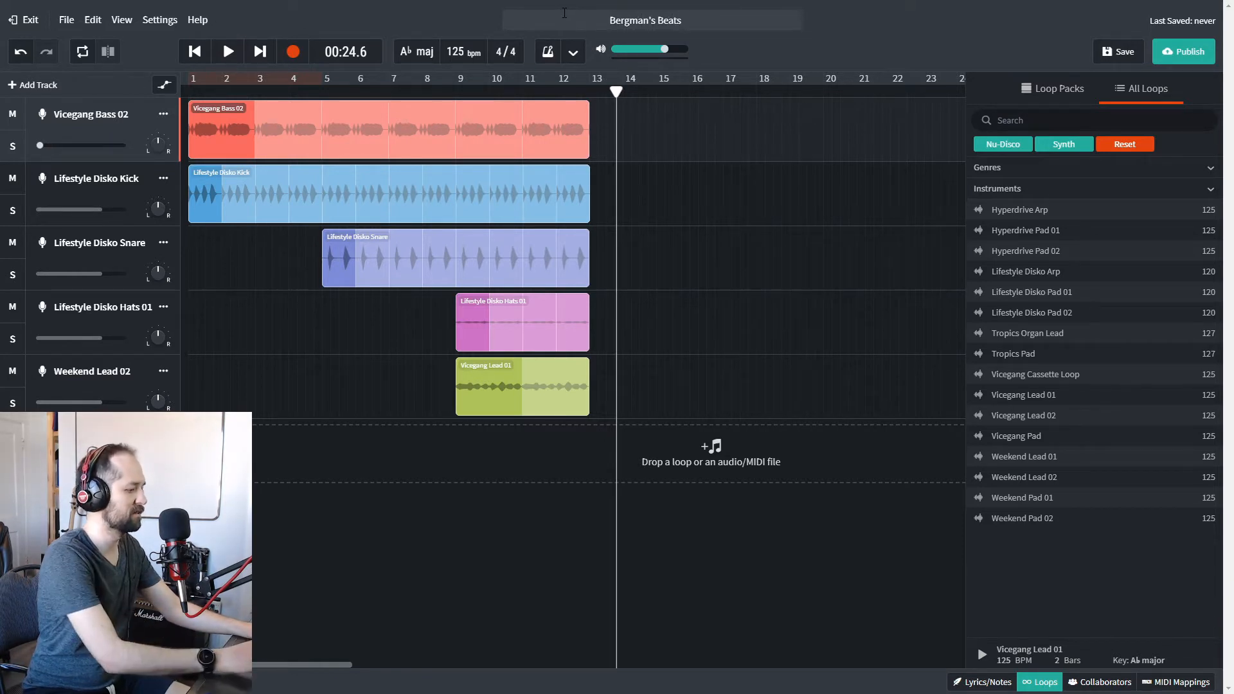
pyautogui.click(1119, 51)
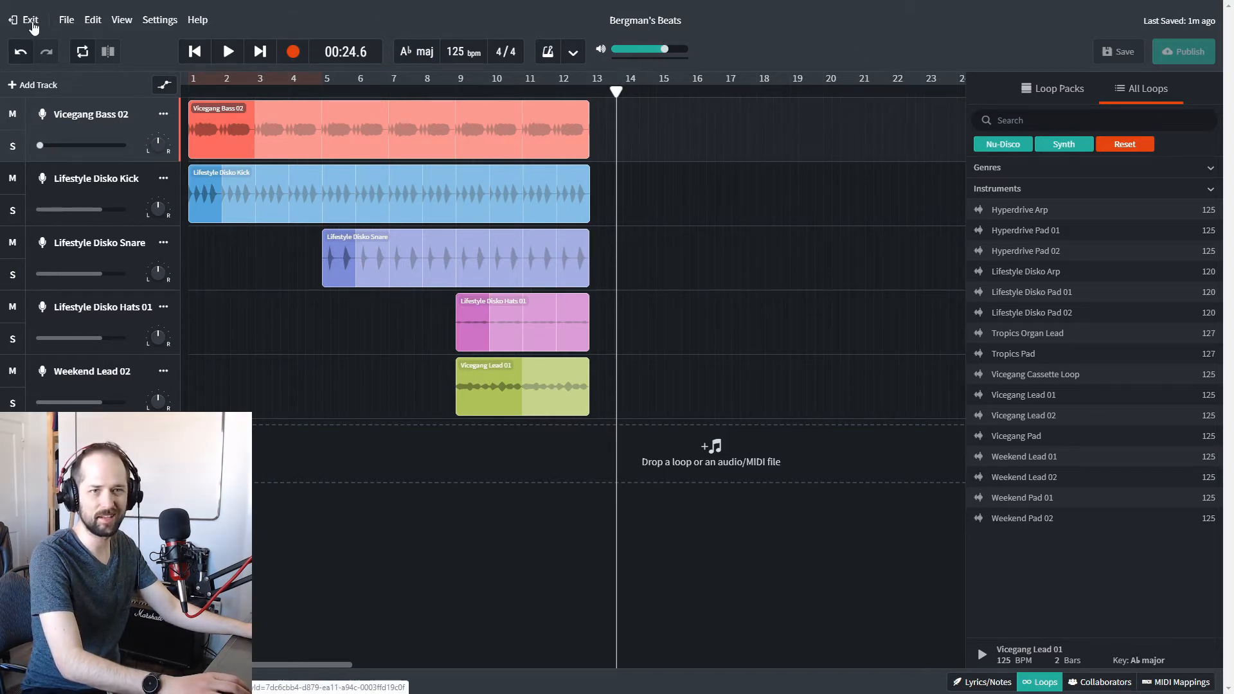
# Leave the saved project and start a new one with a Drum Machine track.
pyautogui.click(32, 24)
pyautogui.click(887, 14)
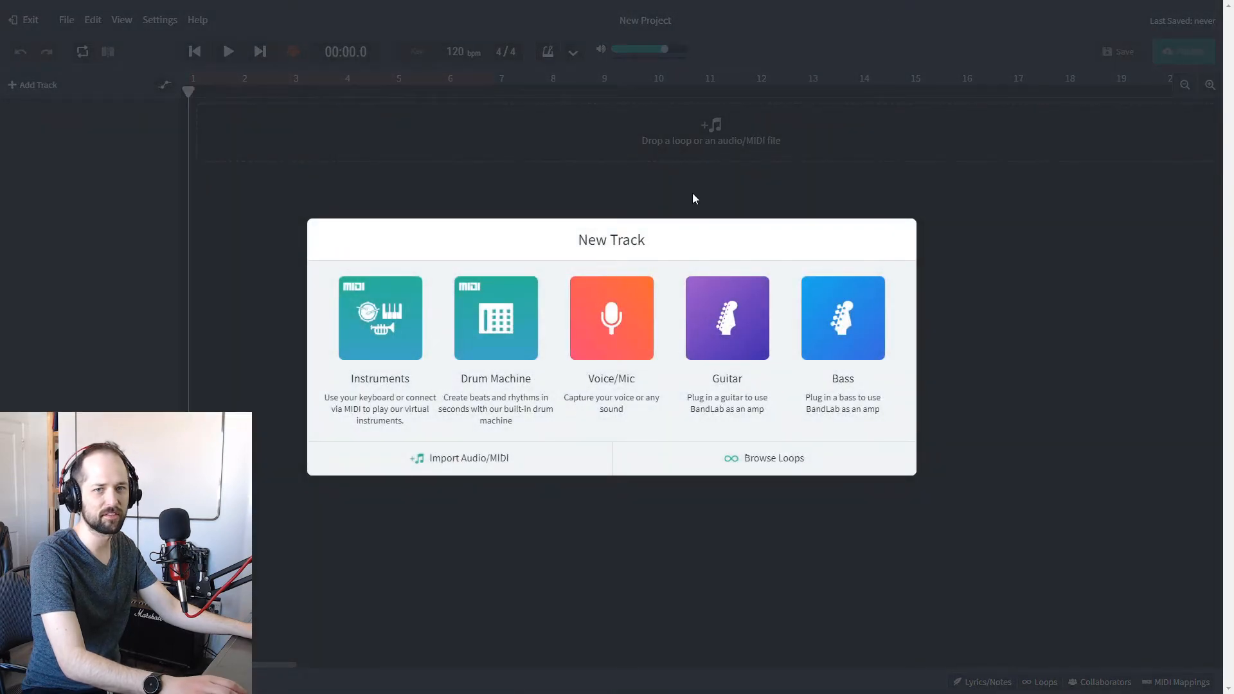
pyautogui.click(513, 345)
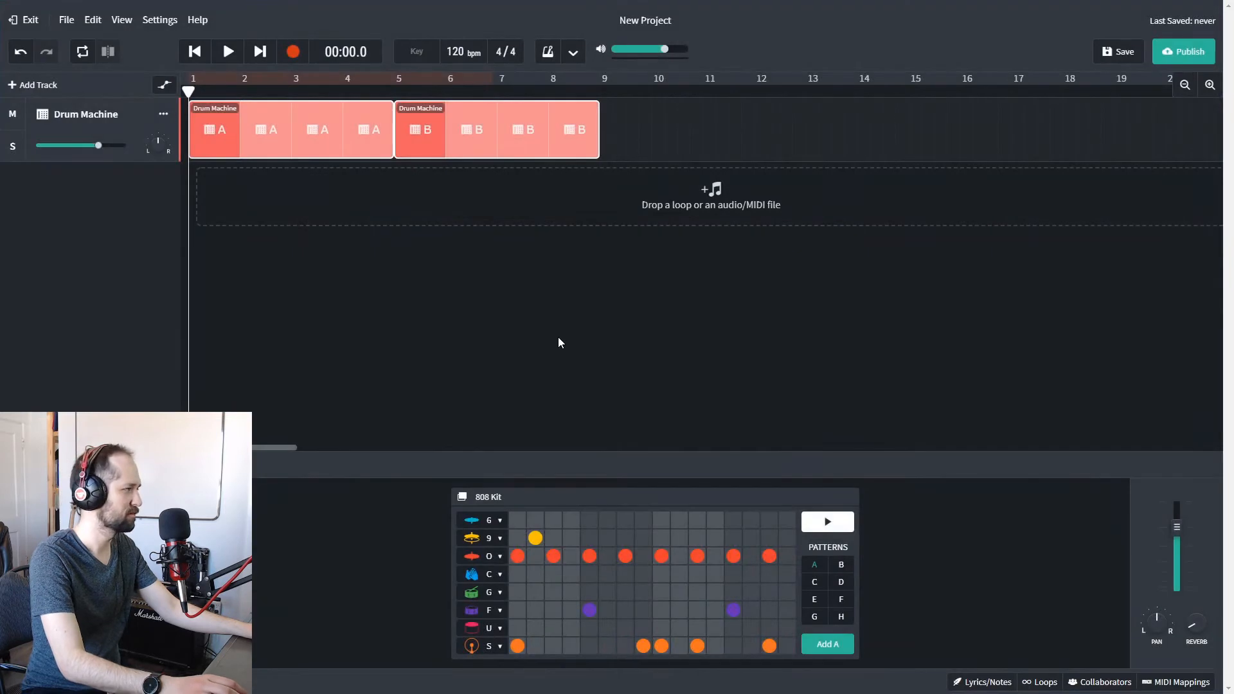
# Play the default drum clips and look through drum patterns A to H of the 808 Kit.
pyautogui.click(242, 54)
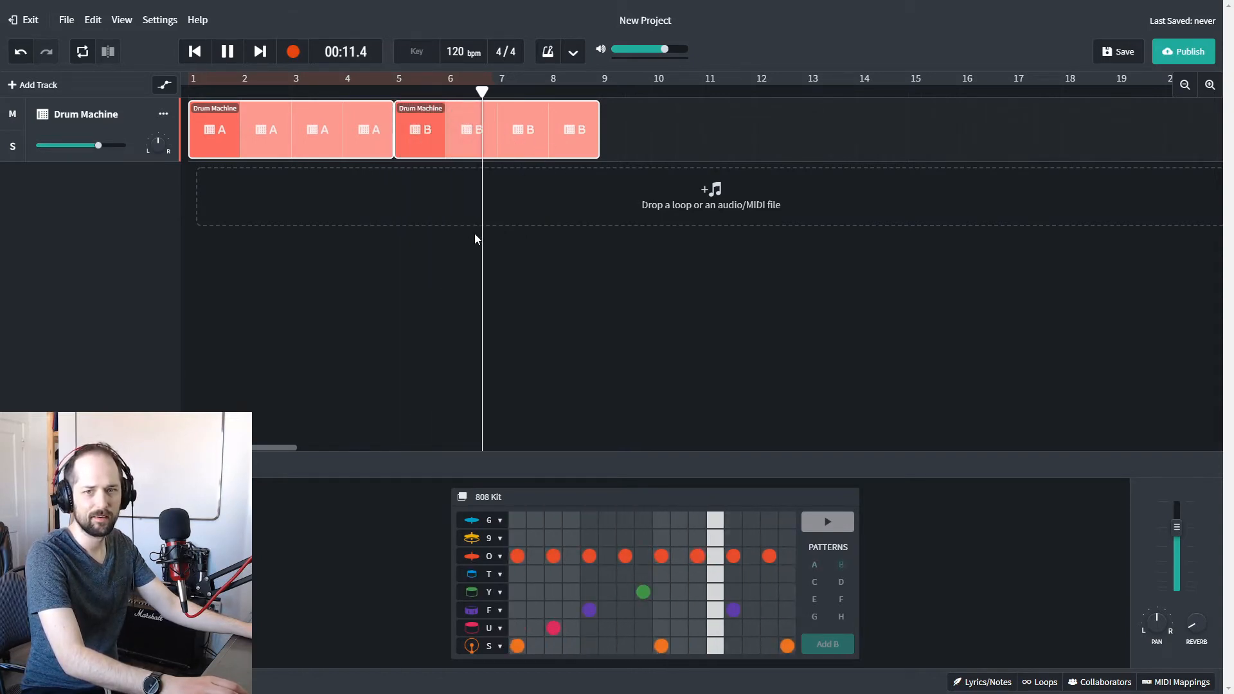
pyautogui.press('space')
pyautogui.click(820, 568)
pyautogui.click(846, 567)
pyautogui.click(816, 581)
pyautogui.click(837, 582)
pyautogui.click(816, 601)
pyautogui.click(837, 599)
pyautogui.click(814, 616)
pyautogui.click(839, 618)
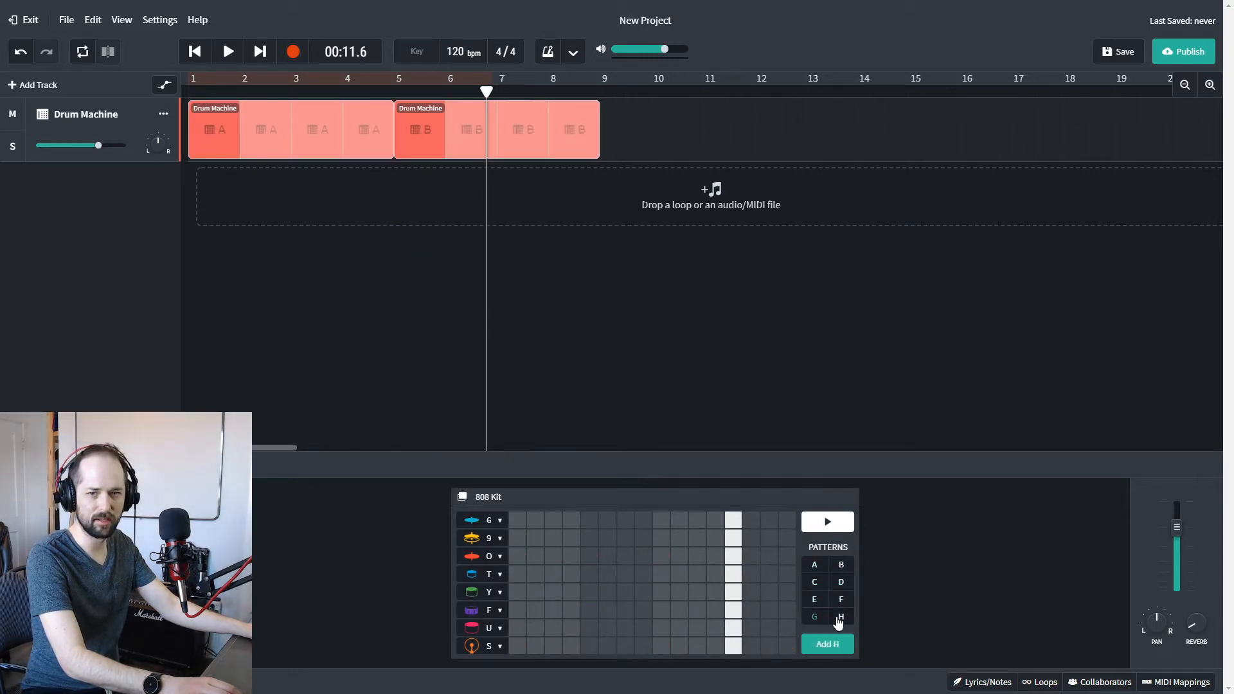
# Compare the step grids of drum patterns A and B with the empty pattern C.
pyautogui.click(839, 565)
pyautogui.click(815, 565)
pyautogui.click(841, 565)
pyautogui.click(816, 582)
pyautogui.click(816, 566)
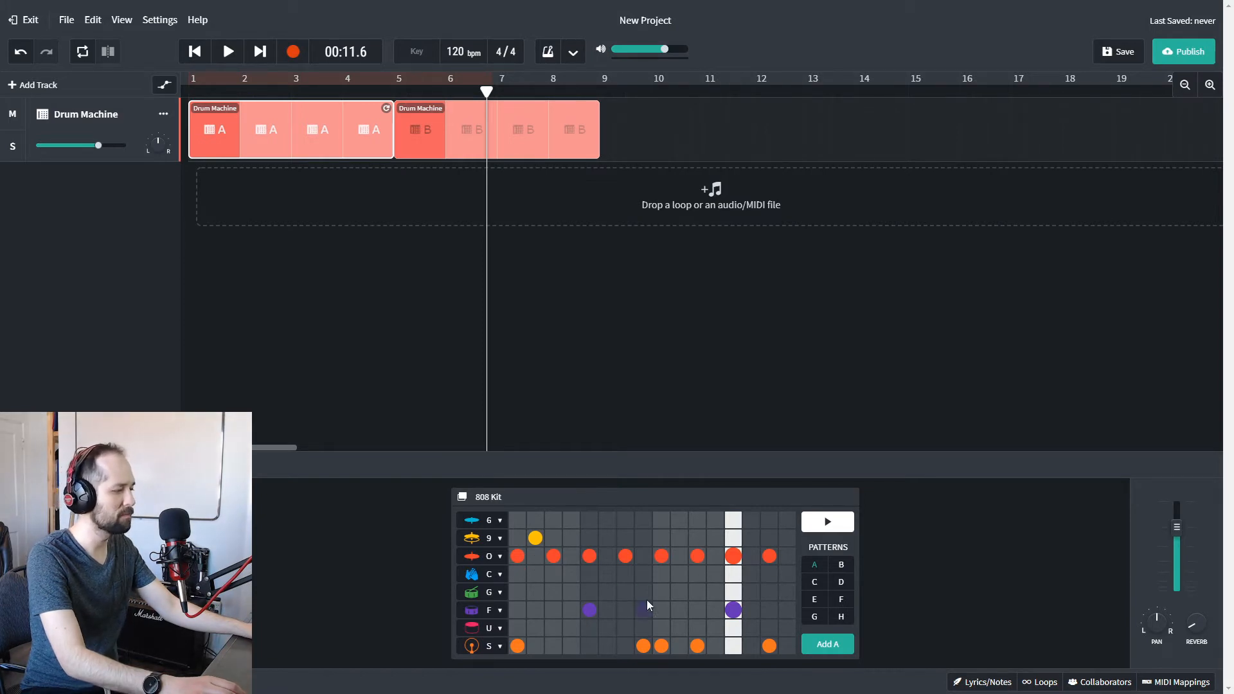
pyautogui.click(840, 564)
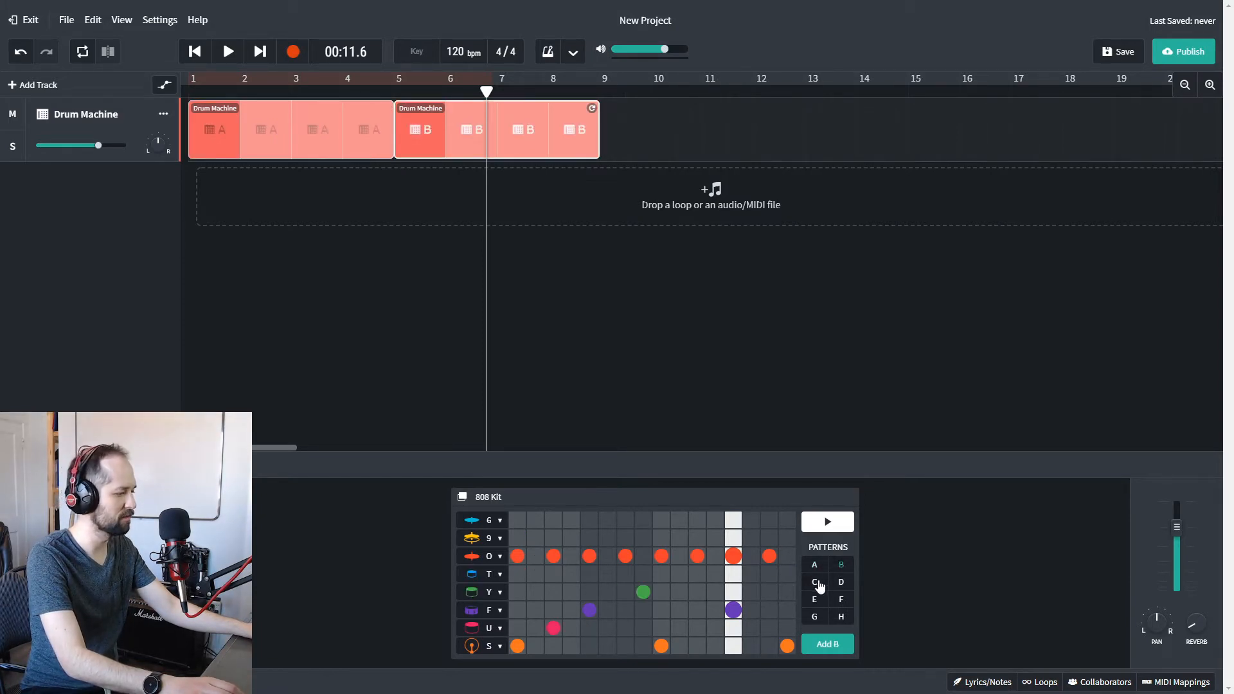
pyautogui.click(815, 581)
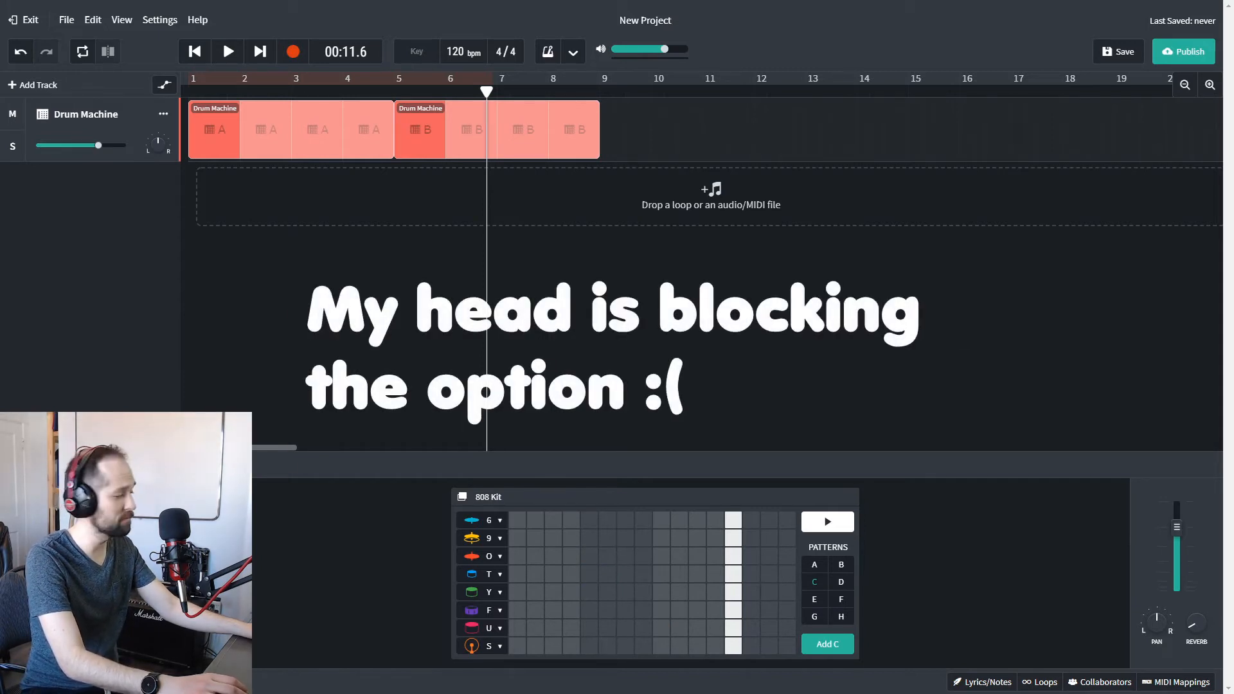
# Switch the drum kit to Afro Cuban Percussion and play the track from the beginning.
pyautogui.click(128, 496)
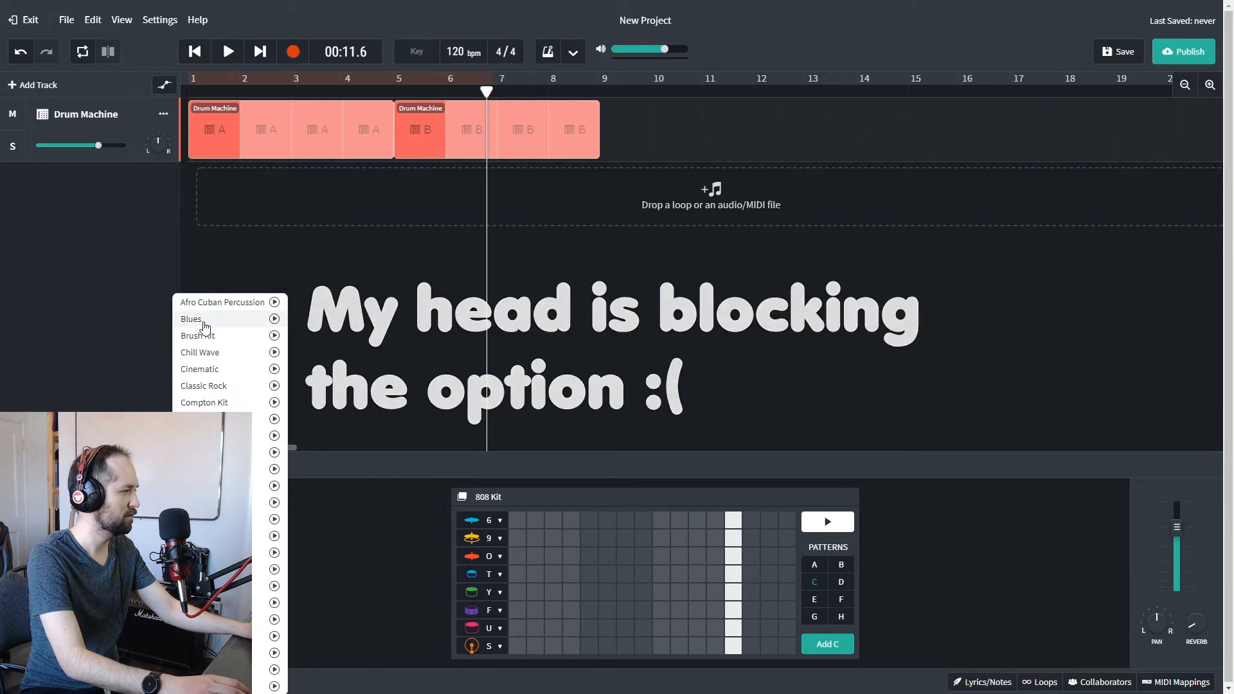
pyautogui.click(202, 303)
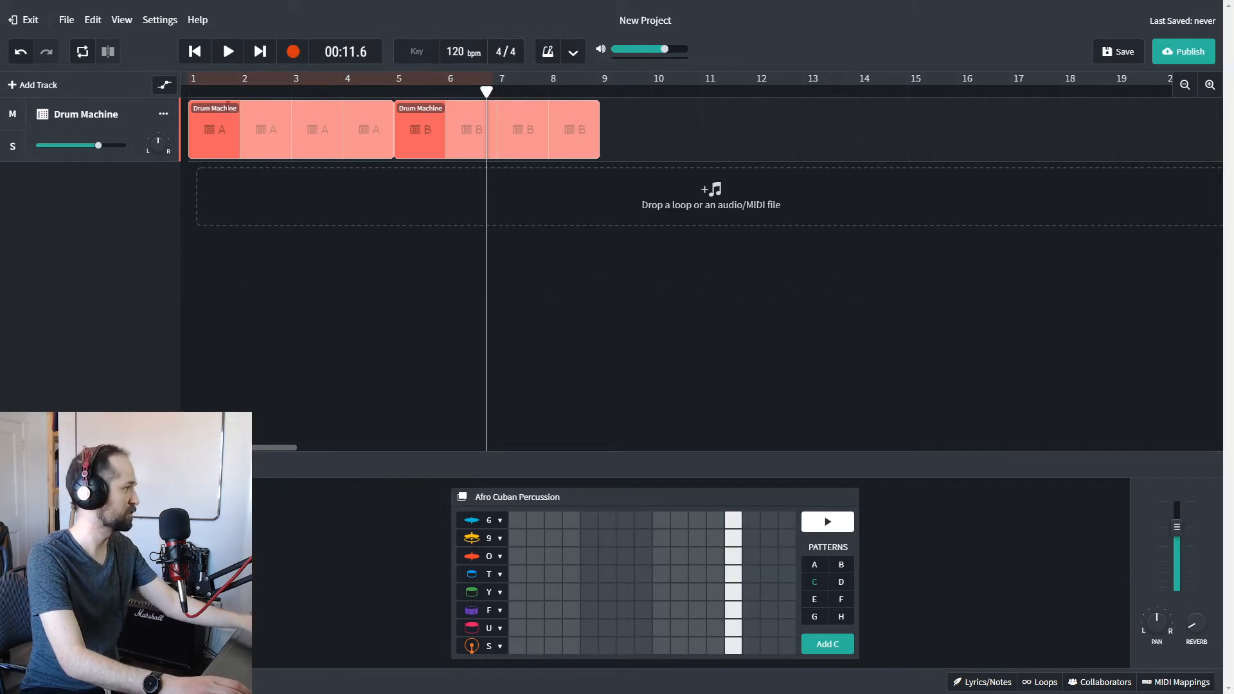
pyautogui.click(195, 51)
pyautogui.click(228, 56)
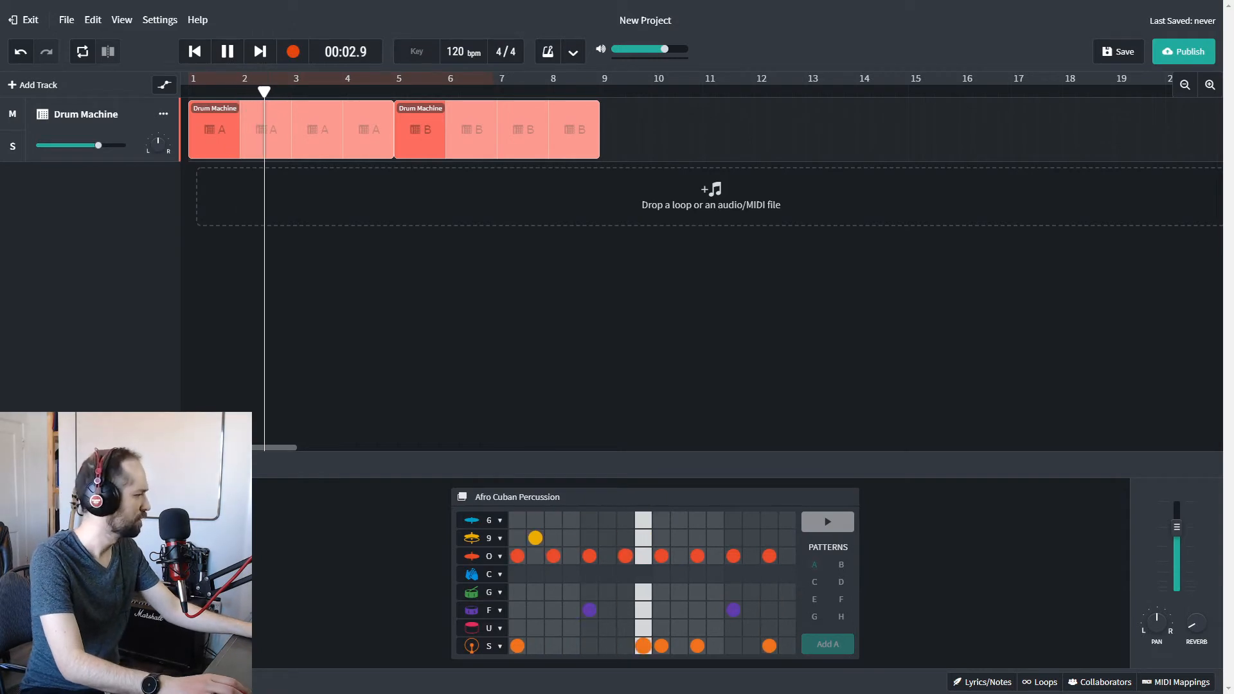
# Switch the drum kit to Hard Rock and play the pattern B clip from bar 5.
pyautogui.click(206, 464)
pyautogui.click(169, 464)
pyautogui.click(168, 464)
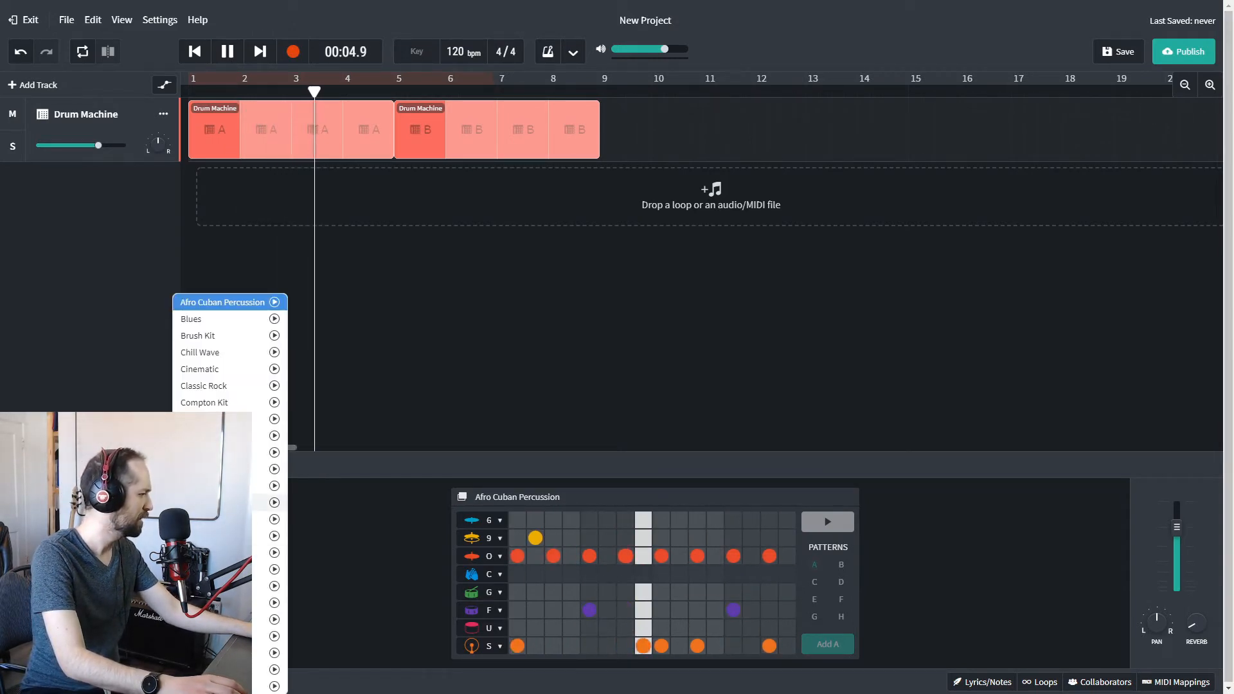
pyautogui.click(212, 502)
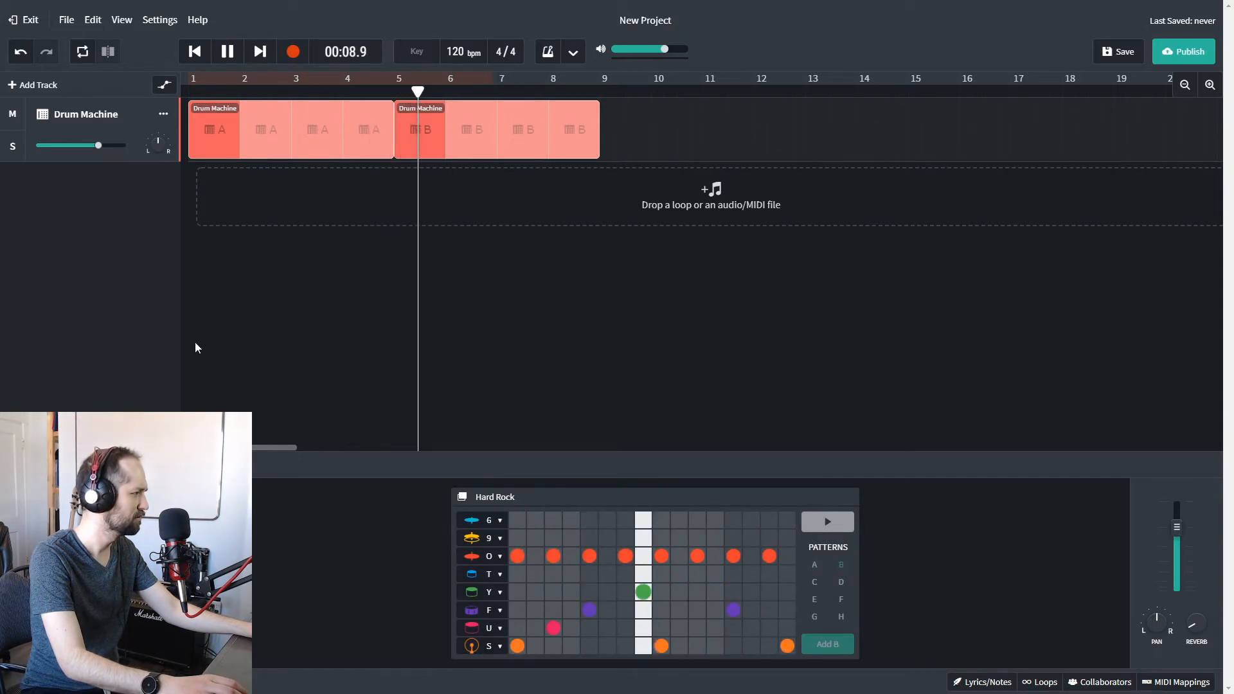
pyautogui.press('space')
pyautogui.click(393, 92)
pyautogui.press('space')
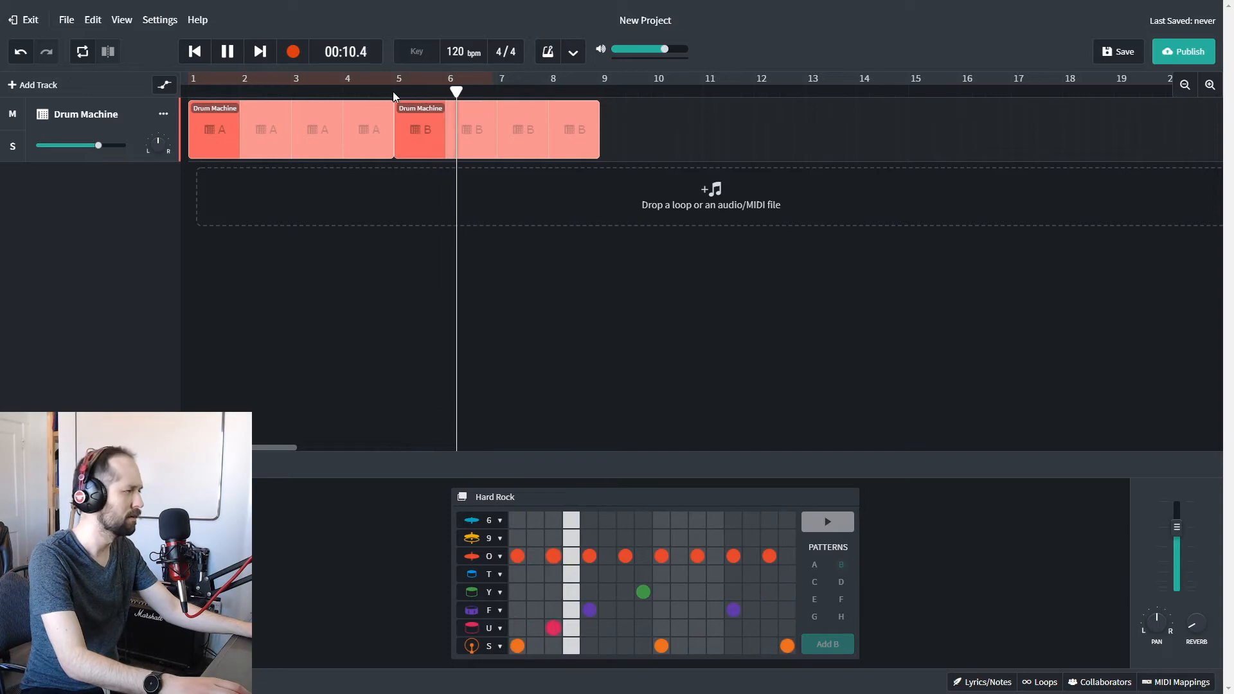
# Stop playback and look through the list of available drum kits.
pyautogui.press('space')
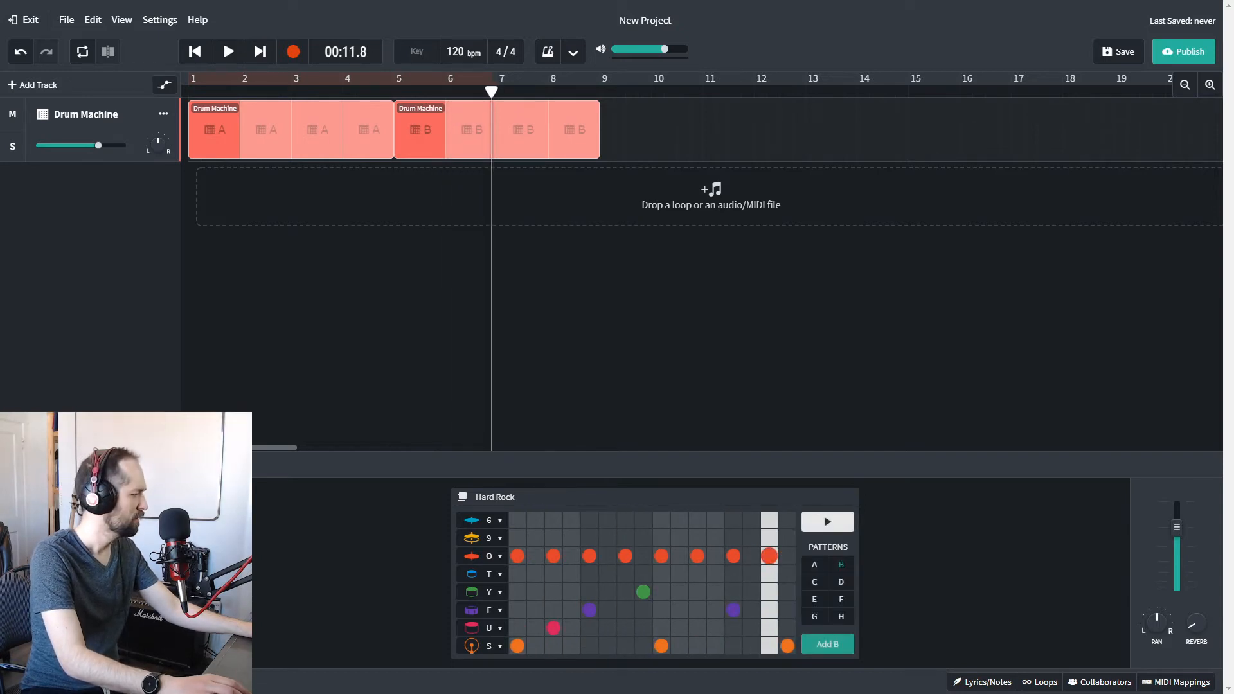
pyautogui.click(212, 465)
pyautogui.moveTo(122, 533)
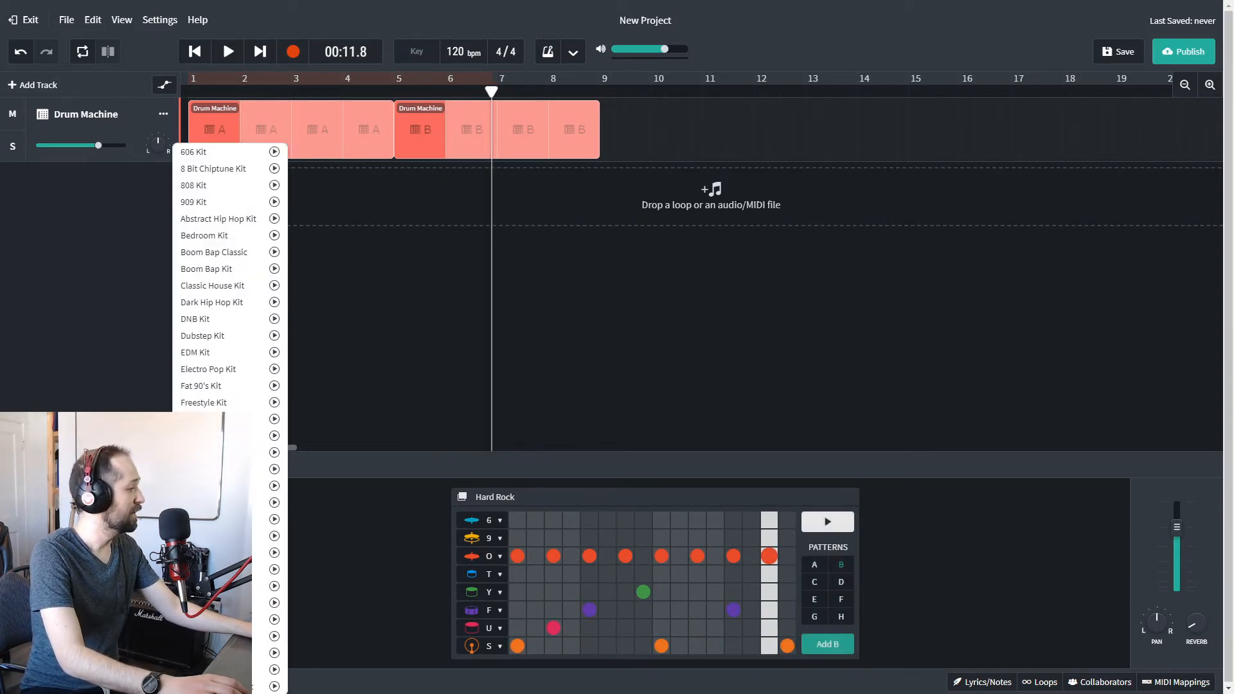
# Fill all 16 steps of the bass drum row (S) in the empty pattern C.
pyautogui.click(814, 581)
pyautogui.moveTo(518, 646); pyautogui.dragTo(796, 643)
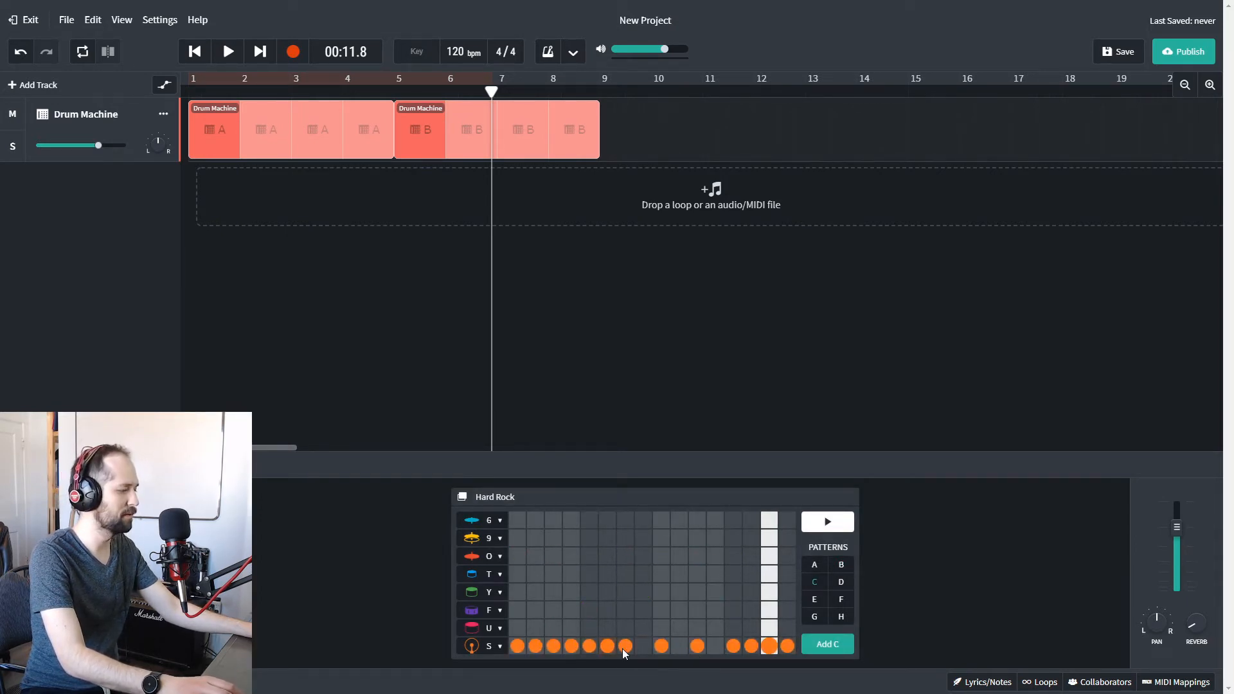
pyautogui.moveTo(609, 649); pyautogui.dragTo(719, 645)
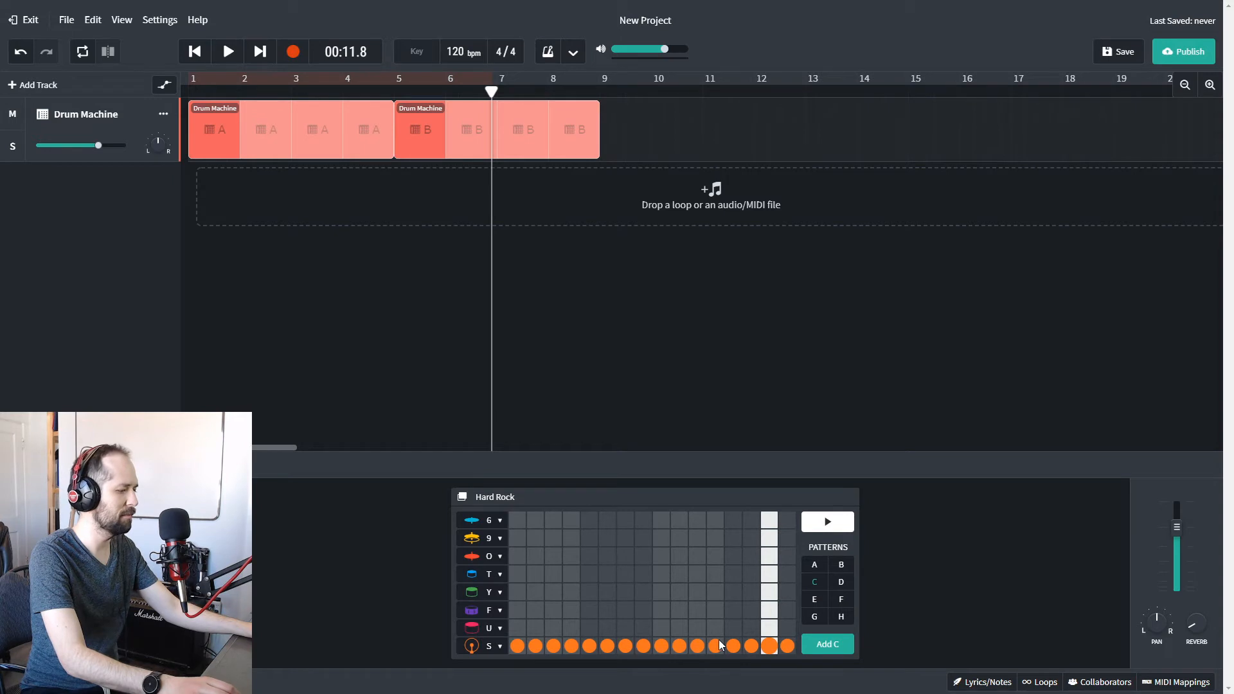
# Add a pattern C clip at bar 9, looped through the end of bar 13, and play it.
pyautogui.click(604, 95)
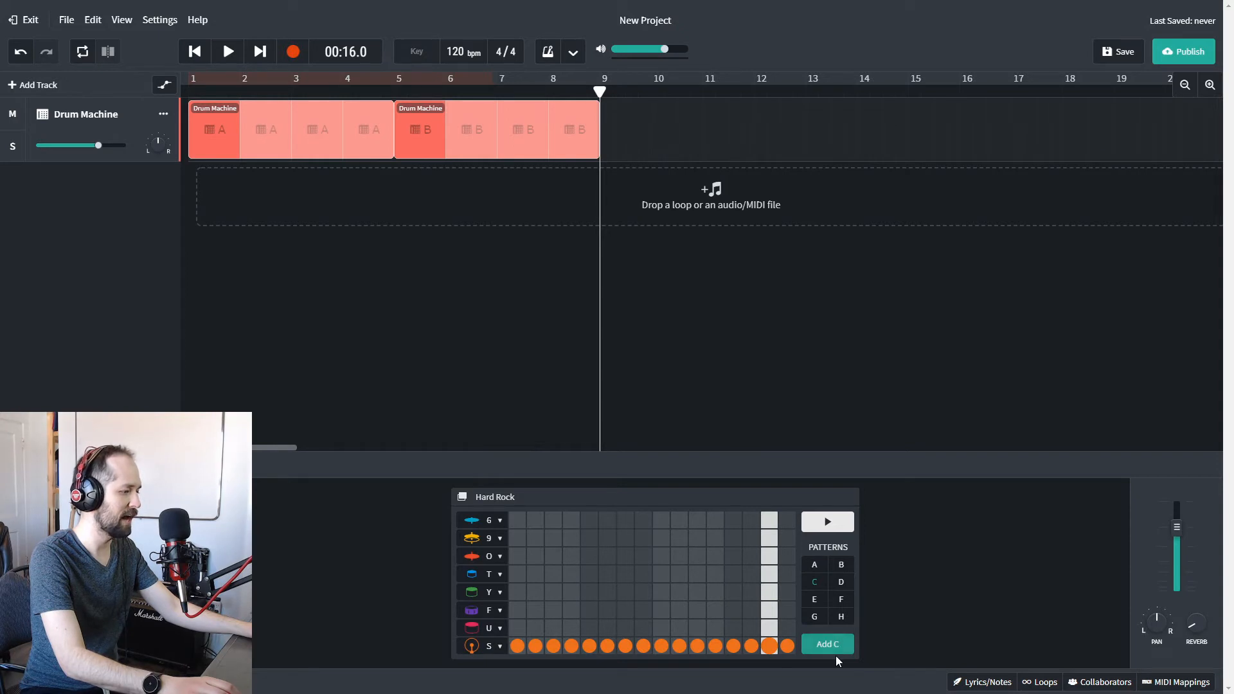
pyautogui.click(835, 644)
pyautogui.moveTo(644, 104); pyautogui.dragTo(845, 104)
pyautogui.click(227, 52)
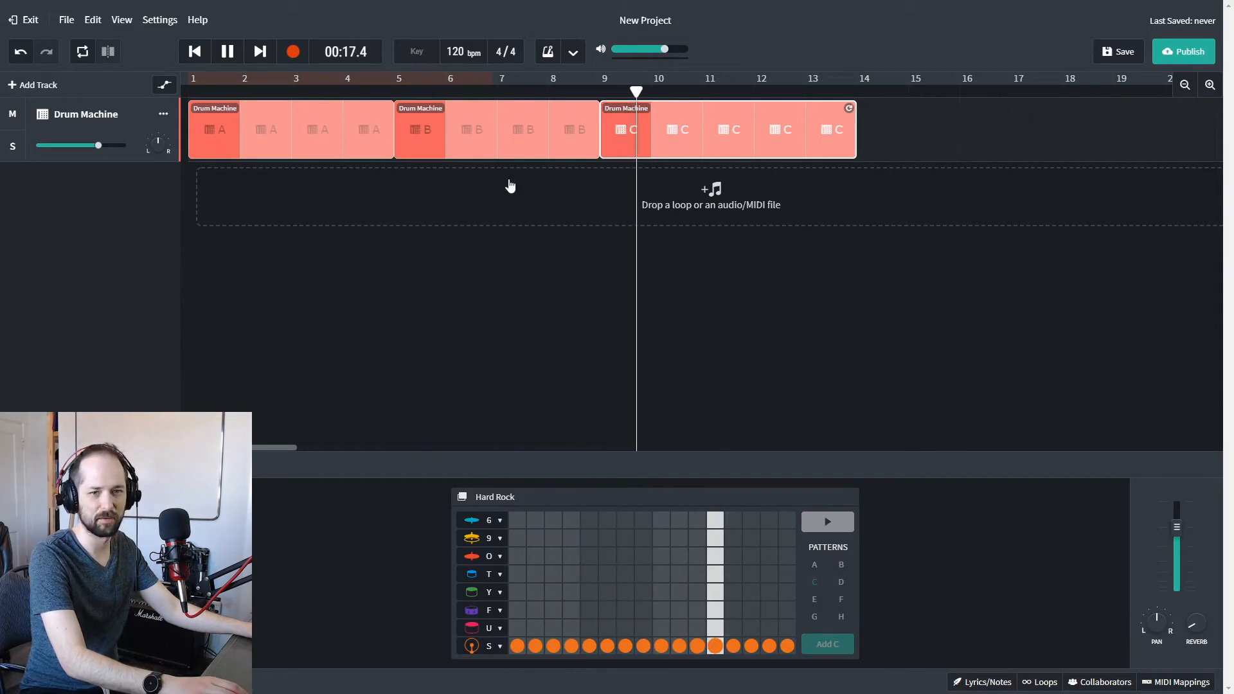
pyautogui.click(226, 59)
# Fill all 16 steps of every remaining drum row in pattern C.
pyautogui.moveTo(518, 557)
pyautogui.mouseDown()
pyautogui.moveTo(753, 556)
pyautogui.moveTo(574, 572)
pyautogui.moveTo(788, 560)
pyautogui.moveTo(717, 573)
pyautogui.mouseUp()
pyautogui.moveTo(527, 606); pyautogui.dragTo(790, 594)
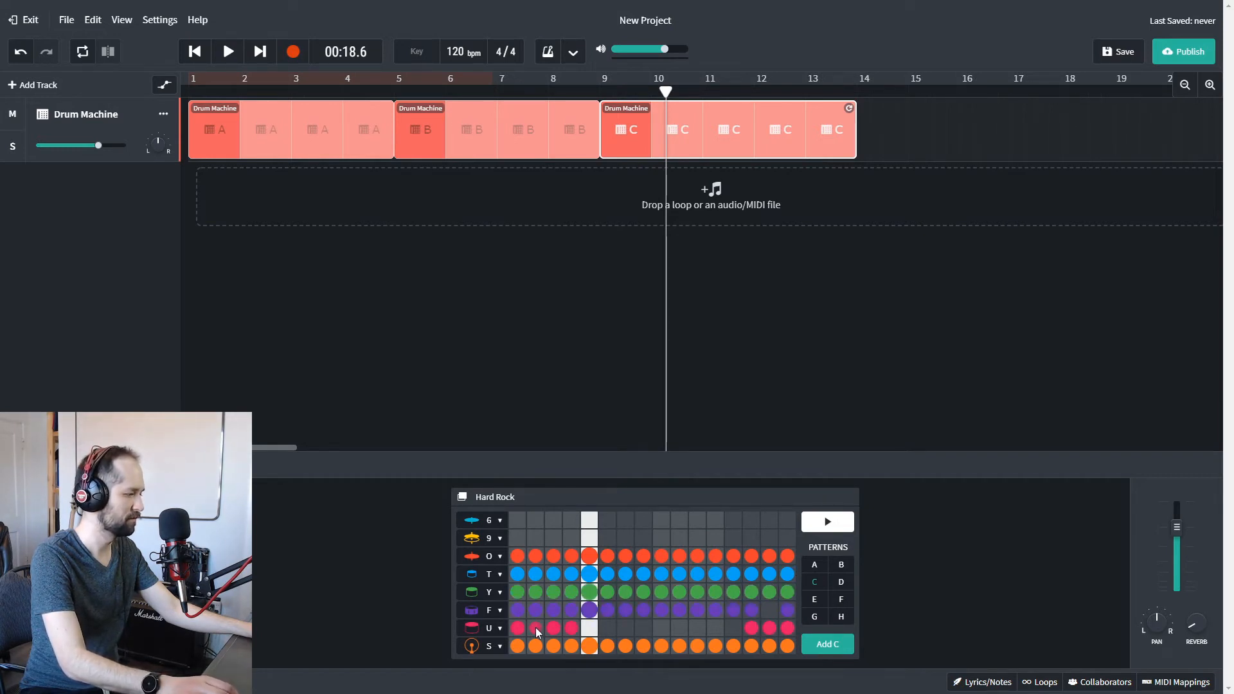
pyautogui.moveTo(532, 626); pyautogui.dragTo(733, 623)
pyautogui.moveTo(721, 551)
pyautogui.mouseDown()
pyautogui.moveTo(538, 542)
pyautogui.moveTo(679, 540)
pyautogui.moveTo(787, 520)
pyautogui.moveTo(600, 529)
pyautogui.mouseUp()
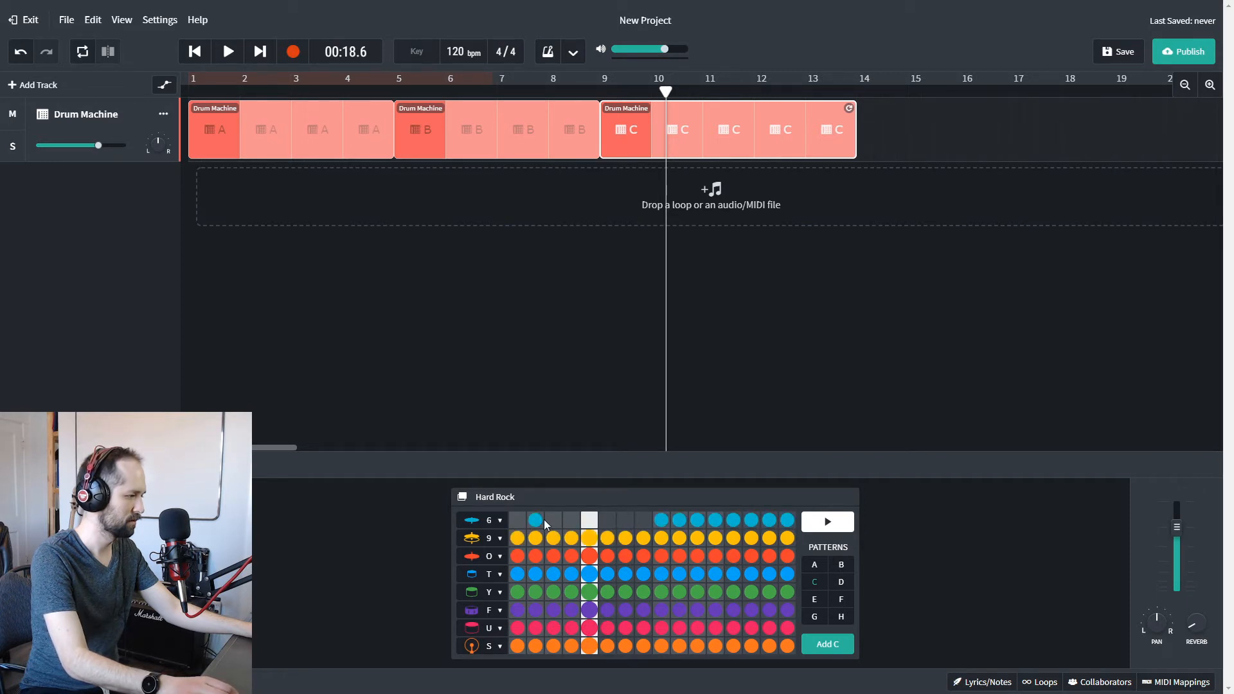
# Play the filled pattern C clip from bar 9.
pyautogui.click(602, 94)
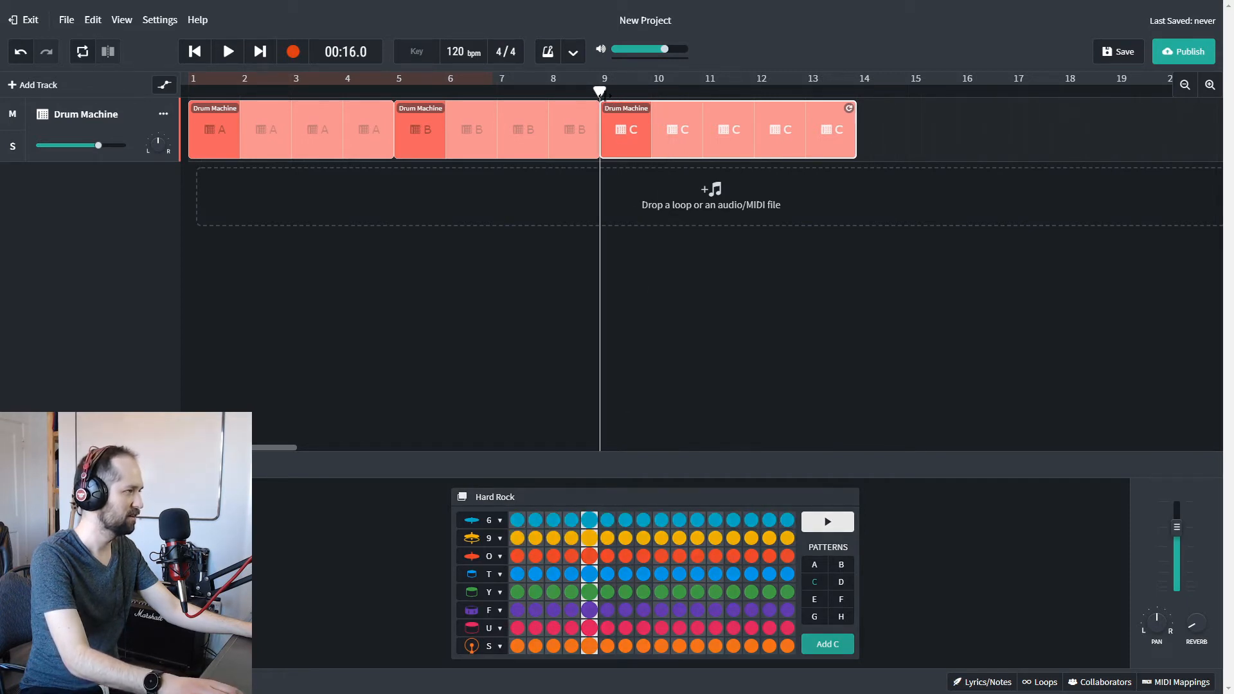
pyautogui.press('space')
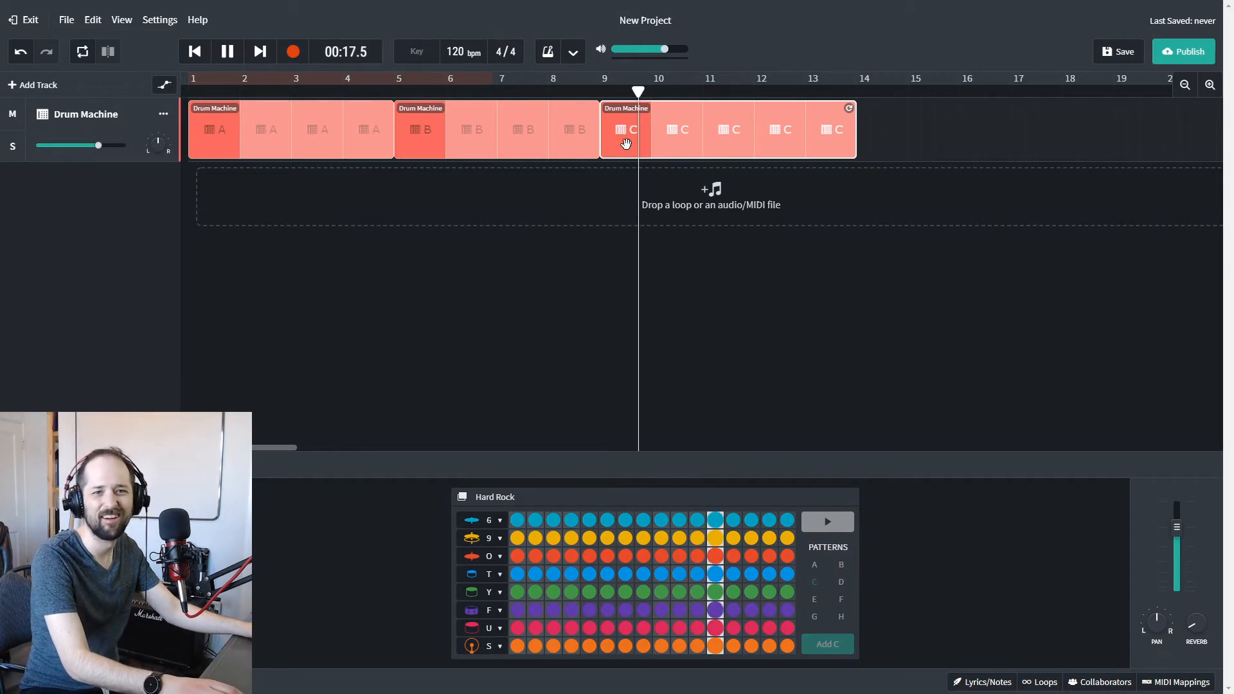
pyautogui.press('space')
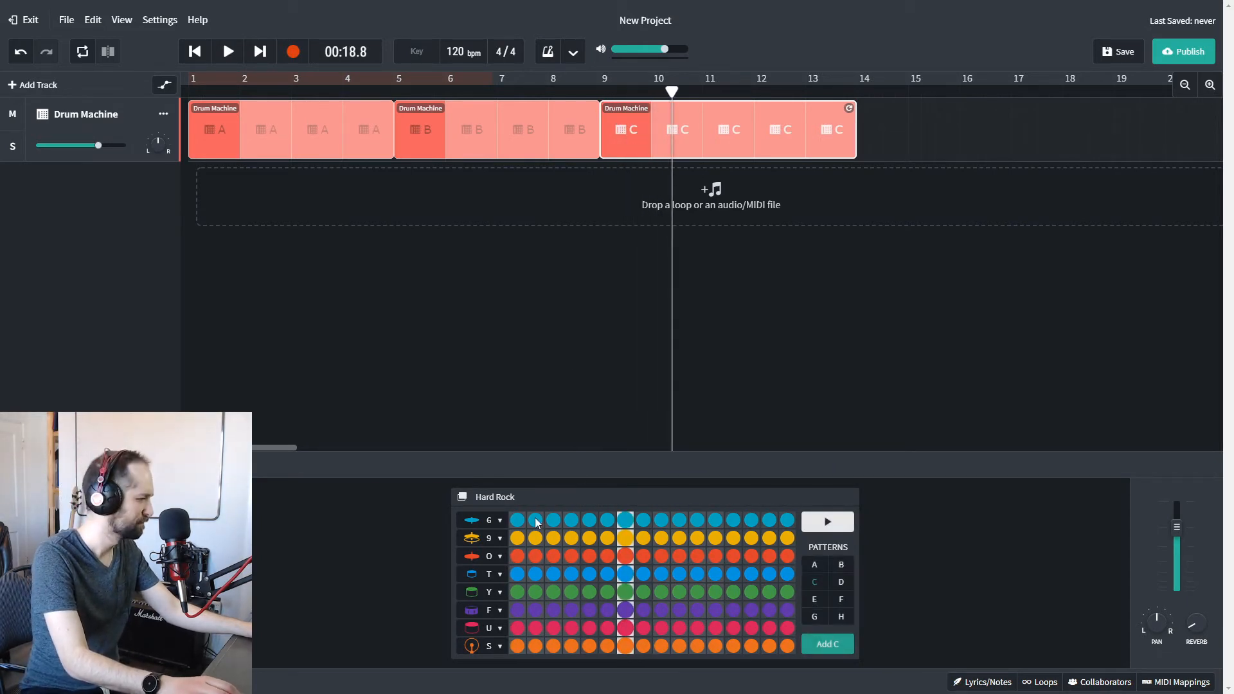
pyautogui.moveTo(512, 522); pyautogui.dragTo(653, 516)
pyautogui.moveTo(518, 521); pyautogui.dragTo(662, 520)
# Program pattern D with rows O and S on steps 1, 5, 9 and 13 and row F on steps 5 and 13, and audition it.
pyautogui.click(843, 586)
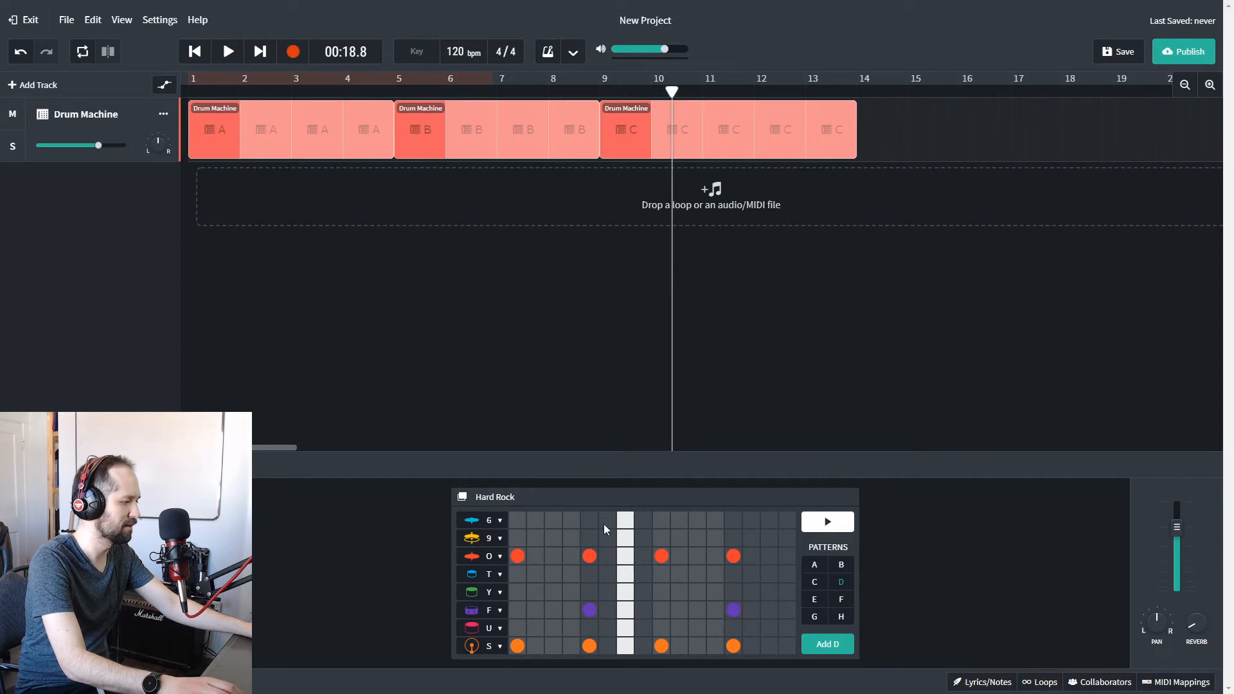
pyautogui.click(827, 521)
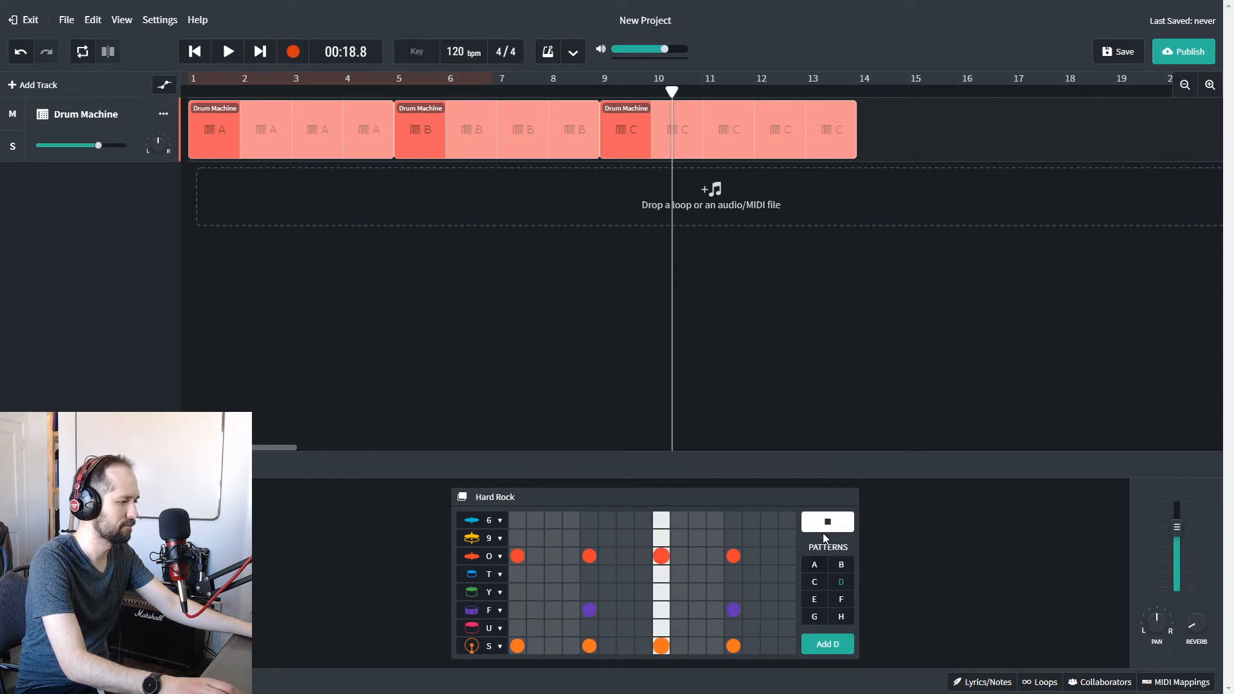
pyautogui.click(826, 526)
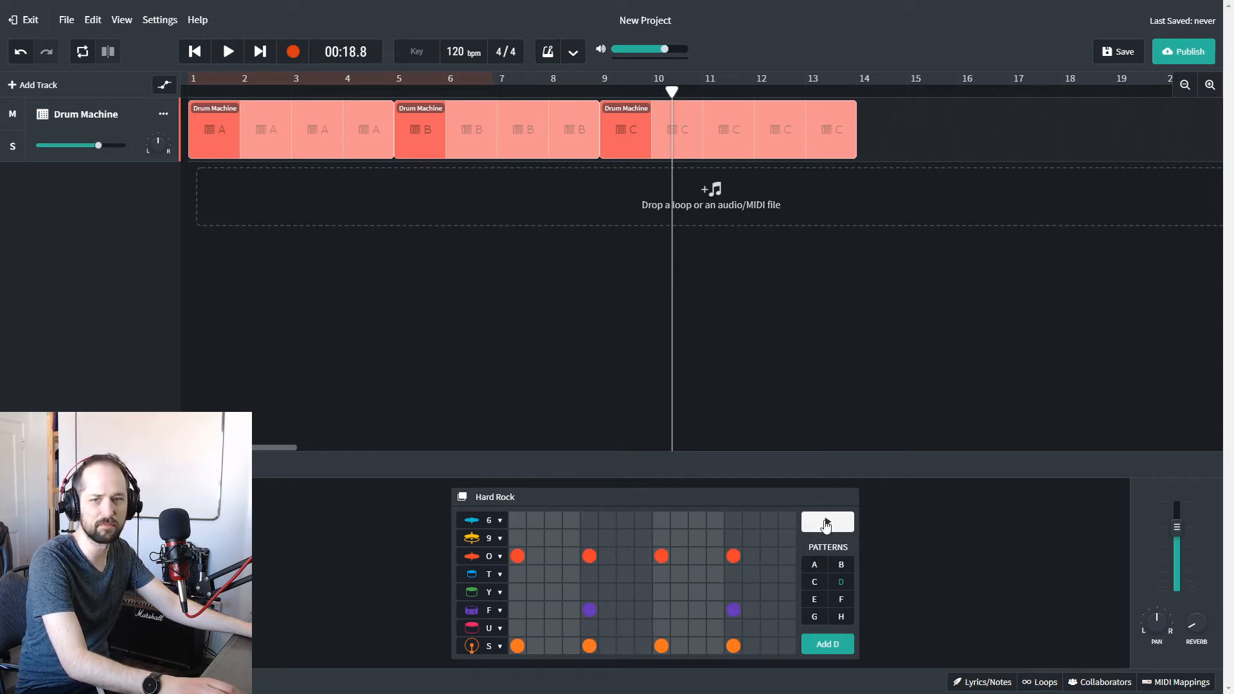
pyautogui.click(826, 524)
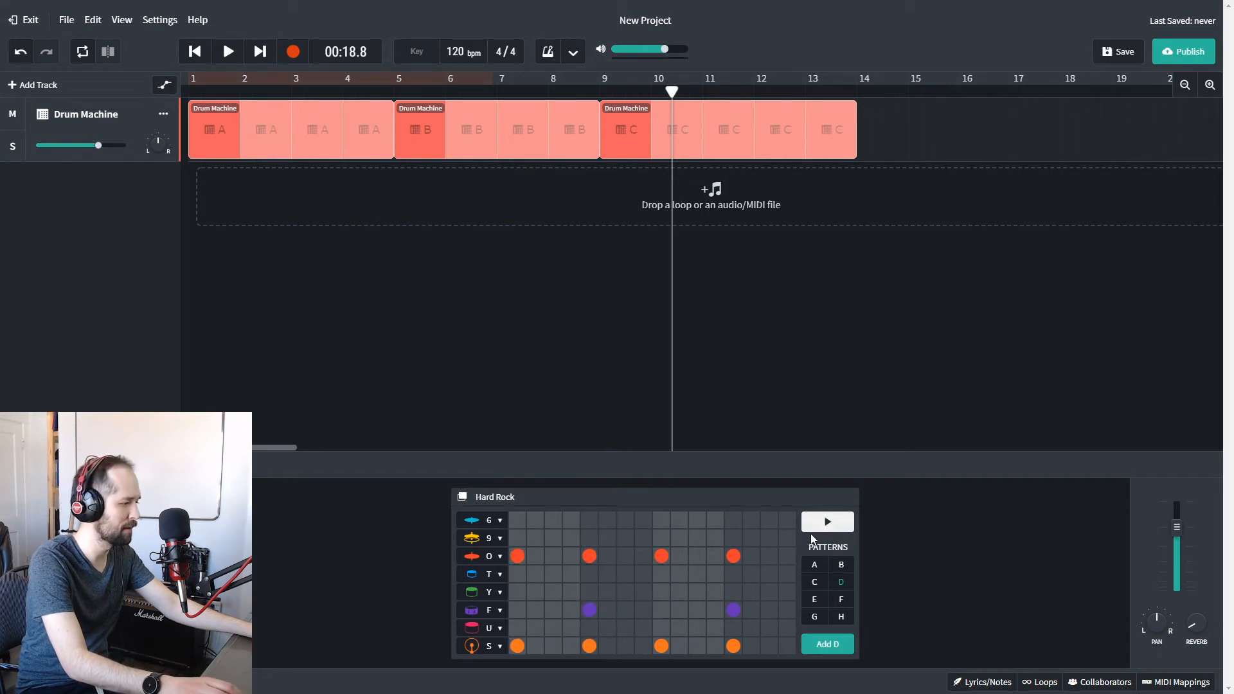
# Add a pattern D clip directly after the last pattern C clip, at bar 14.
pyautogui.click(855, 87)
pyautogui.click(822, 642)
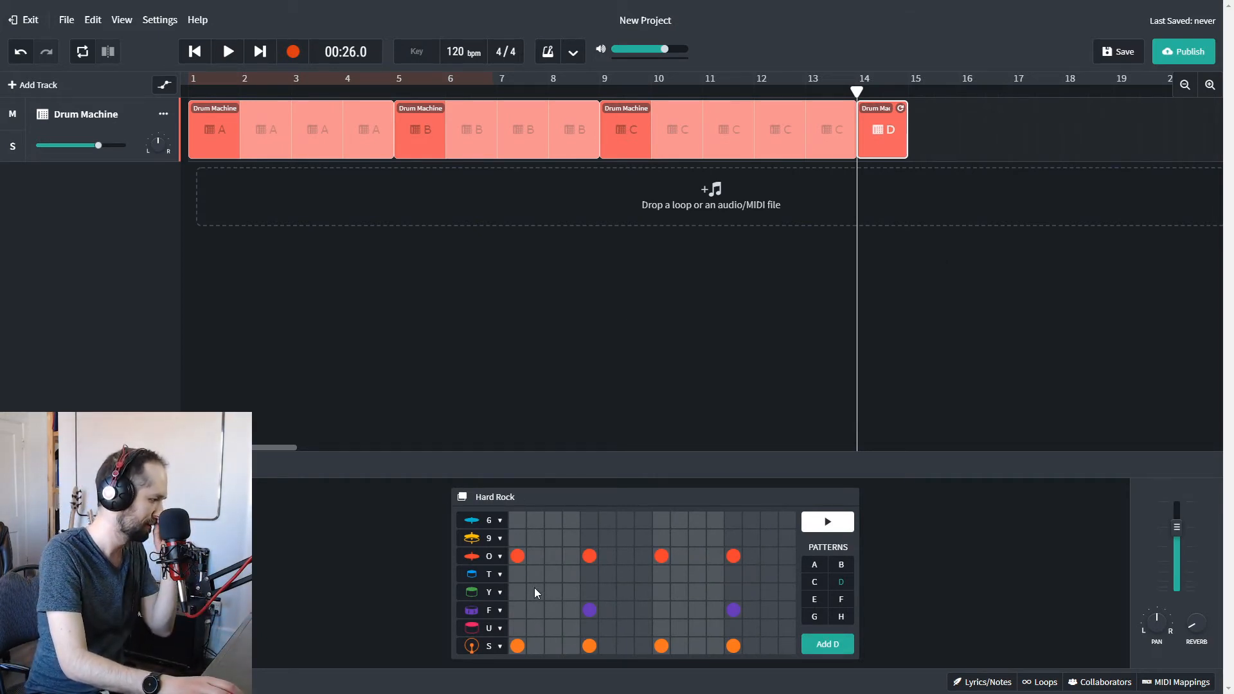
# Move the row O hits of pattern D to steps 3, 7, 11 and 15 and audition the pattern.
pyautogui.click(553, 556)
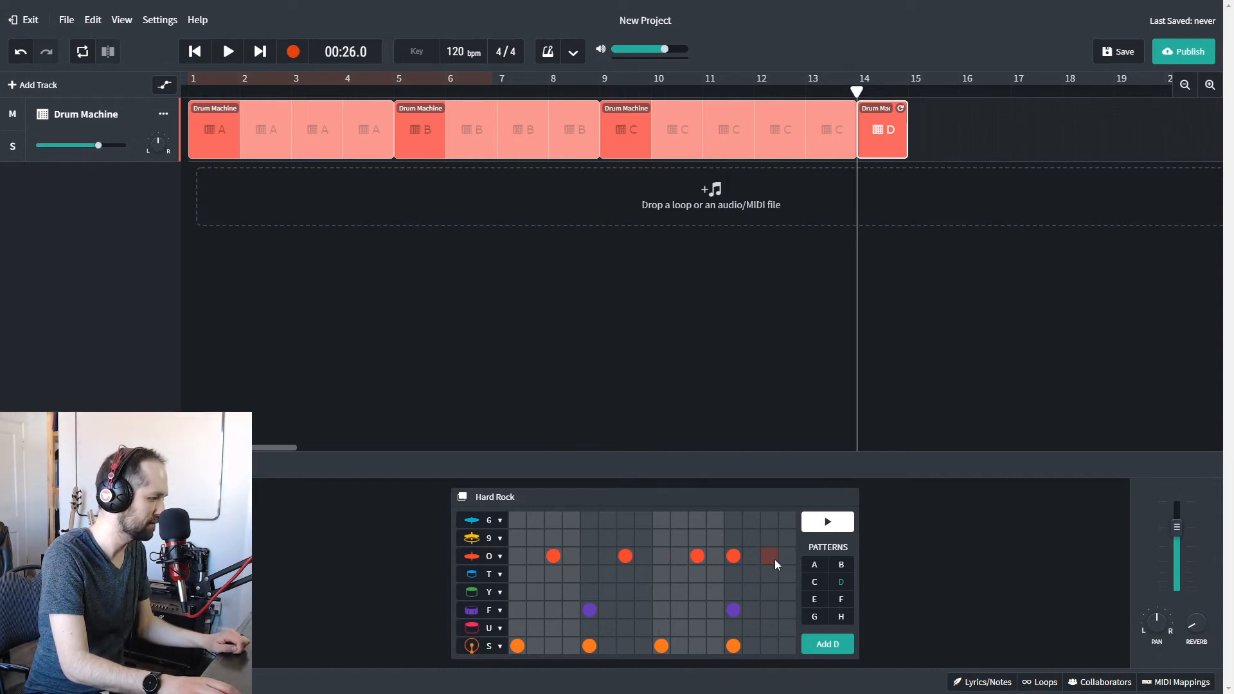
pyautogui.click(821, 531)
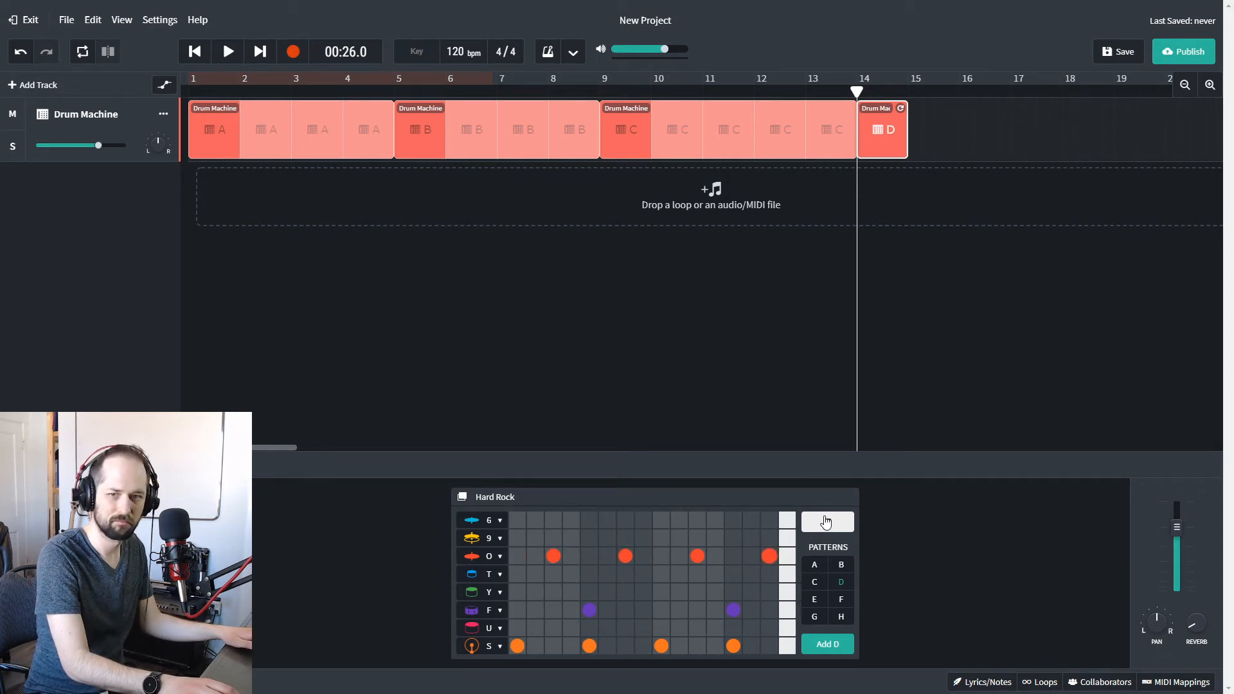
pyautogui.click(826, 522)
# Replace the row O hits of pattern D with row 9 hits on steps 3, 7, 11 and 15.
pyautogui.click(552, 537)
pyautogui.click(552, 557)
pyautogui.click(697, 537)
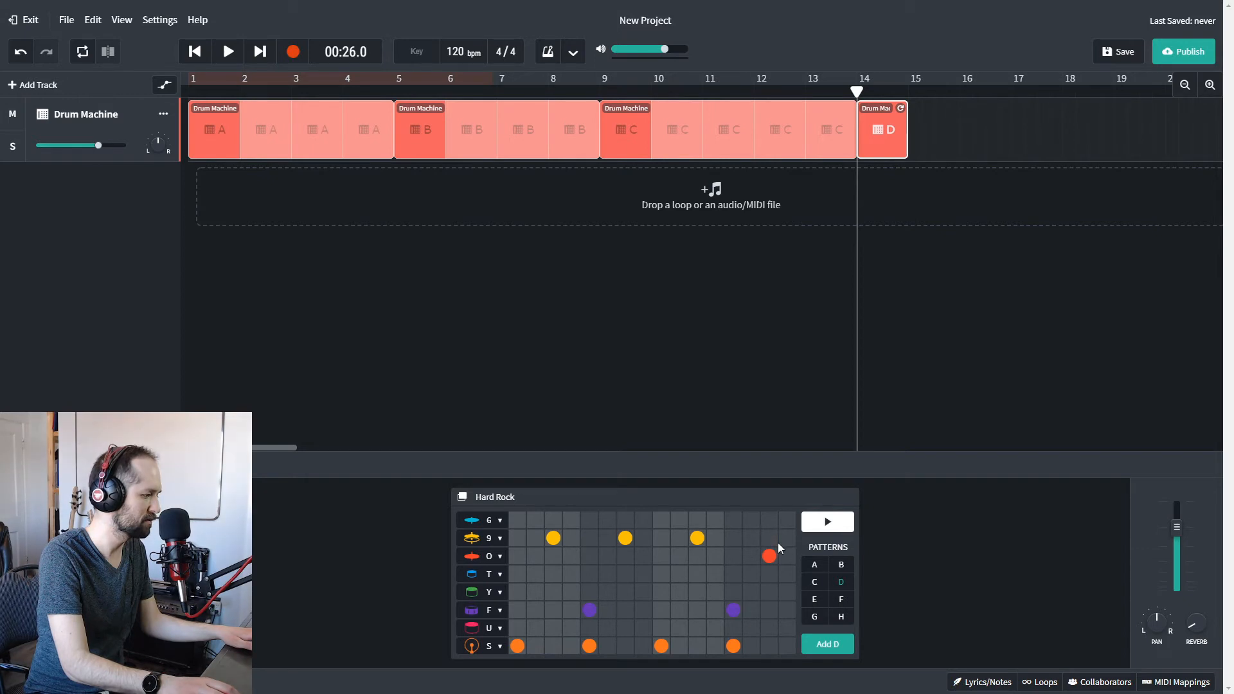
pyautogui.click(769, 537)
pyautogui.click(769, 555)
# Audition pattern D, add a row 6 cymbal hit on step 1, and audition it again.
pyautogui.click(828, 522)
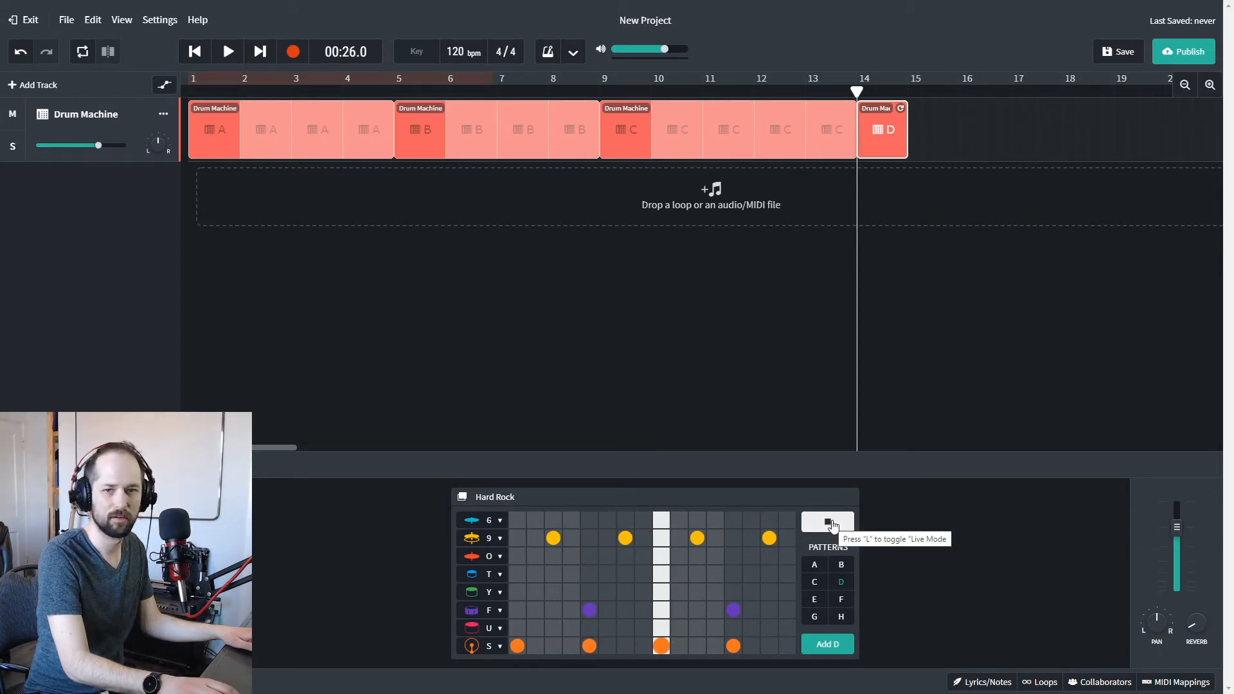
pyautogui.click(827, 522)
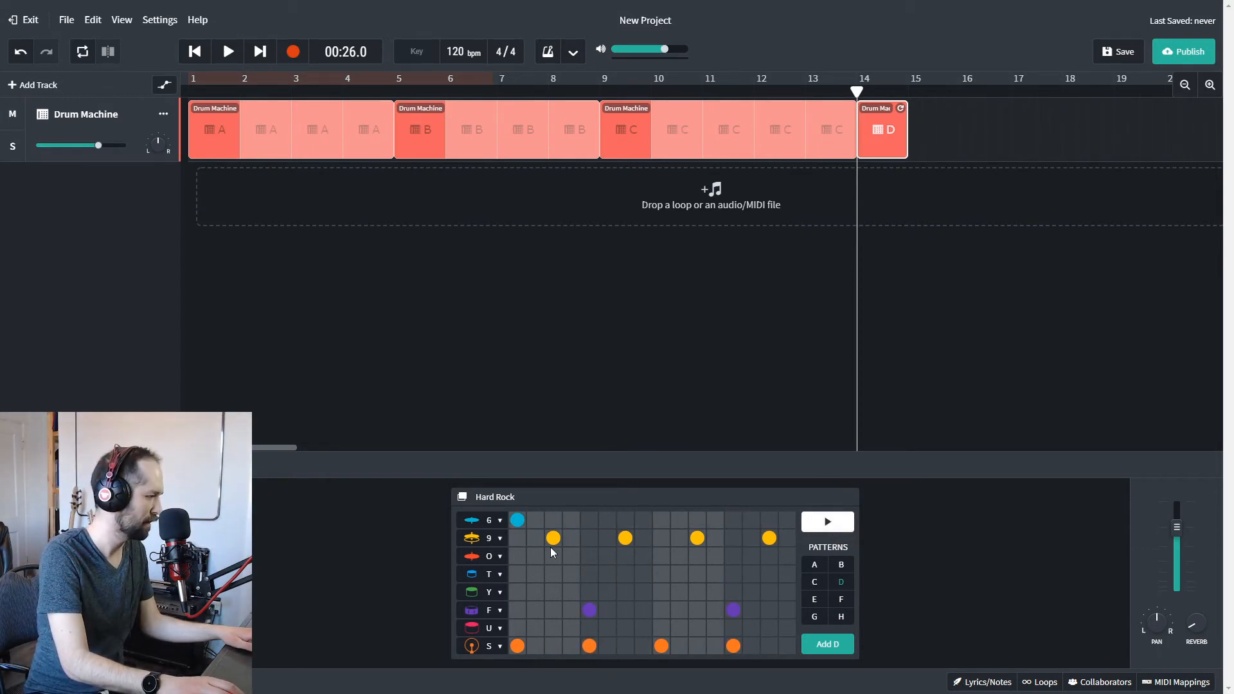
pyautogui.click(834, 521)
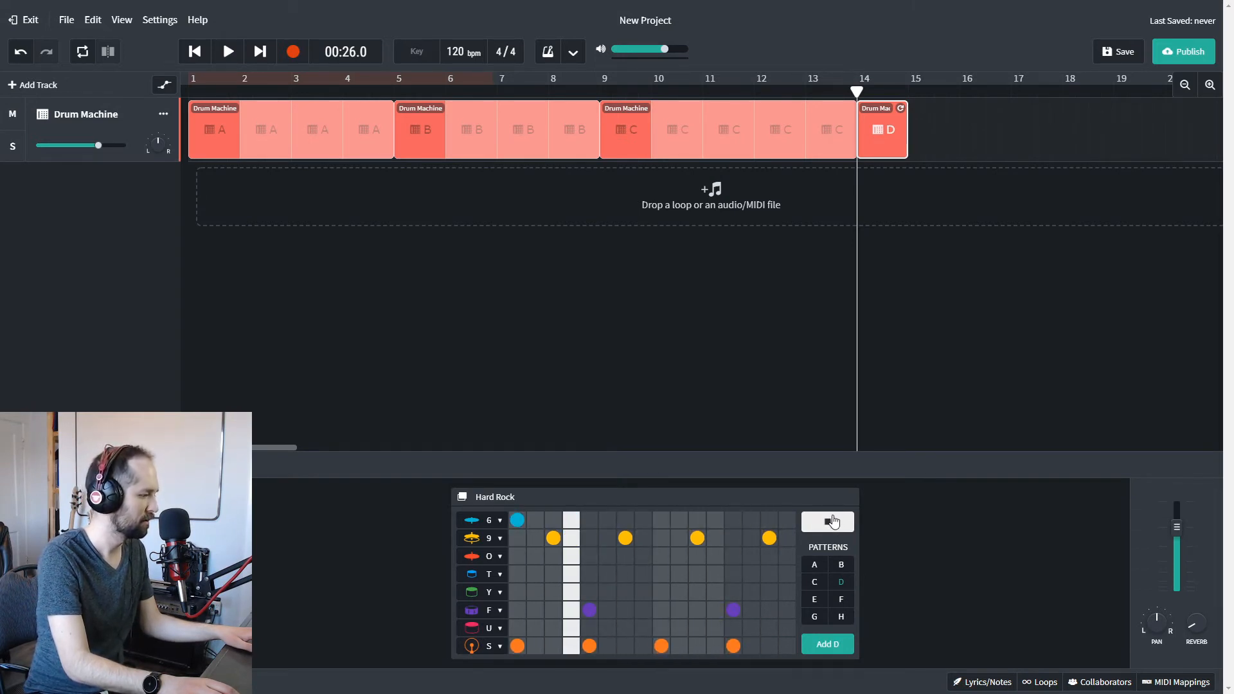
pyautogui.click(833, 521)
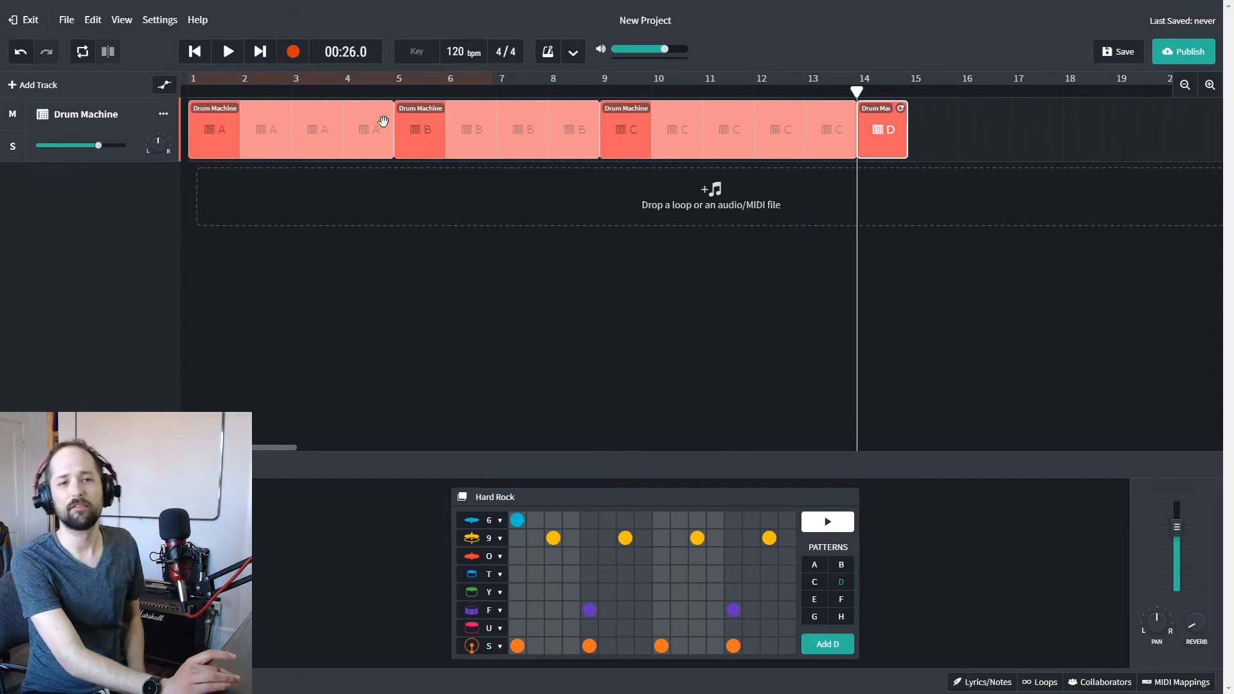
# View the new track options and the audio/MIDI import file chooser without adding a track.
pyautogui.click(37, 87)
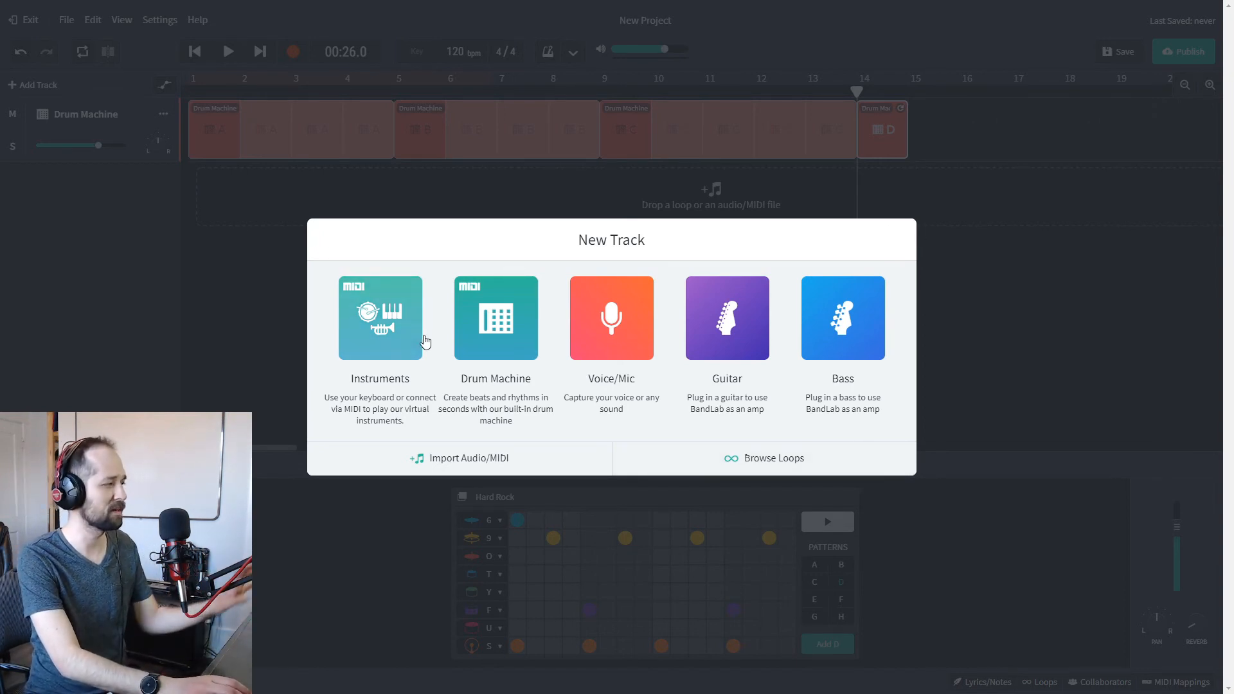
pyautogui.click(500, 459)
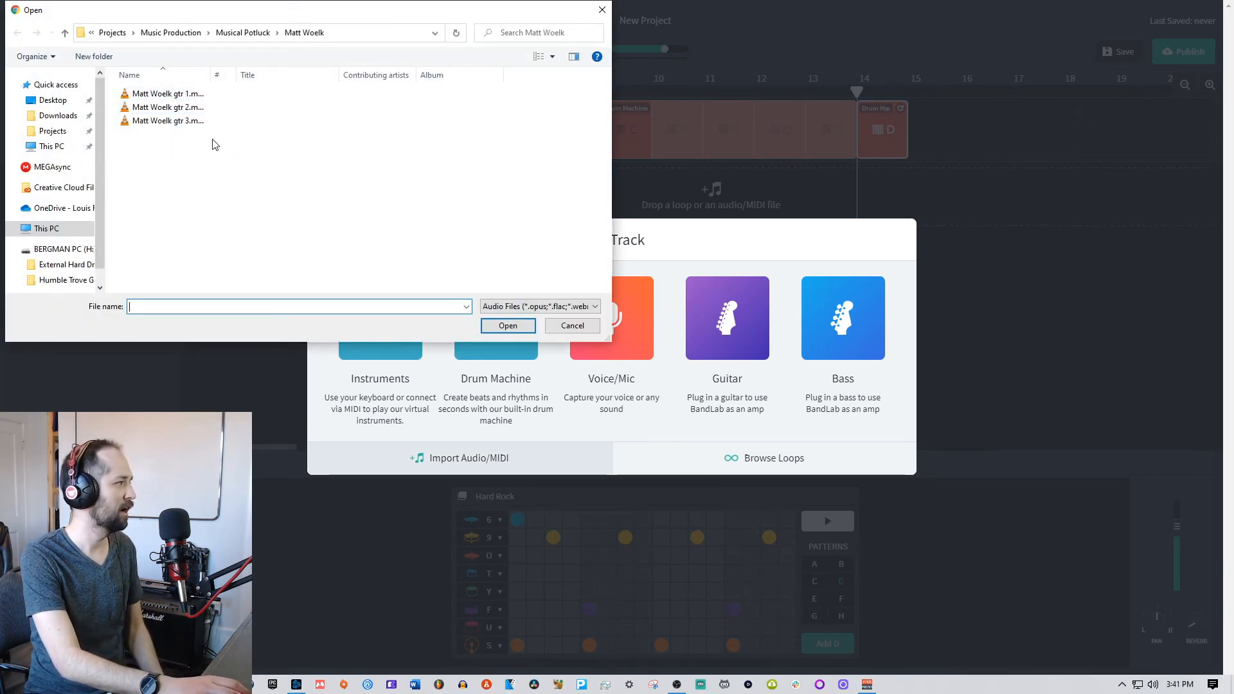
pyautogui.click(601, 10)
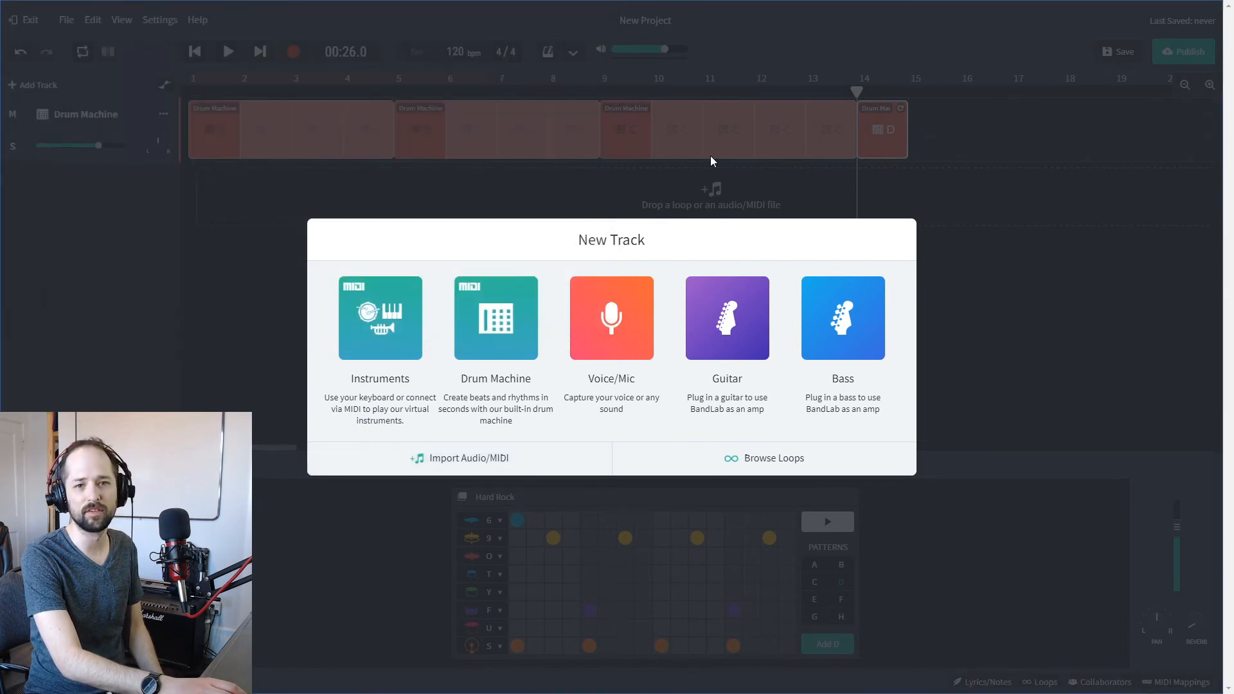
pyautogui.click(645, 185)
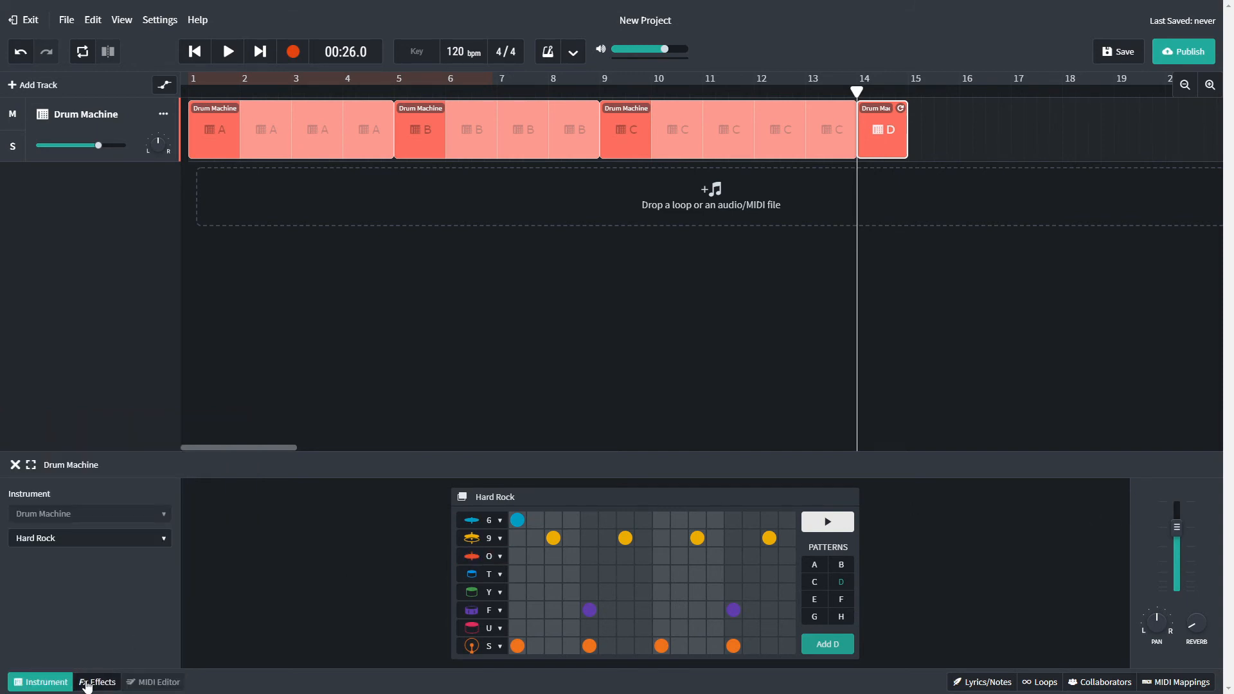
# Add the BL Driver distortion effect to the Drum Machine track.
pyautogui.click(113, 684)
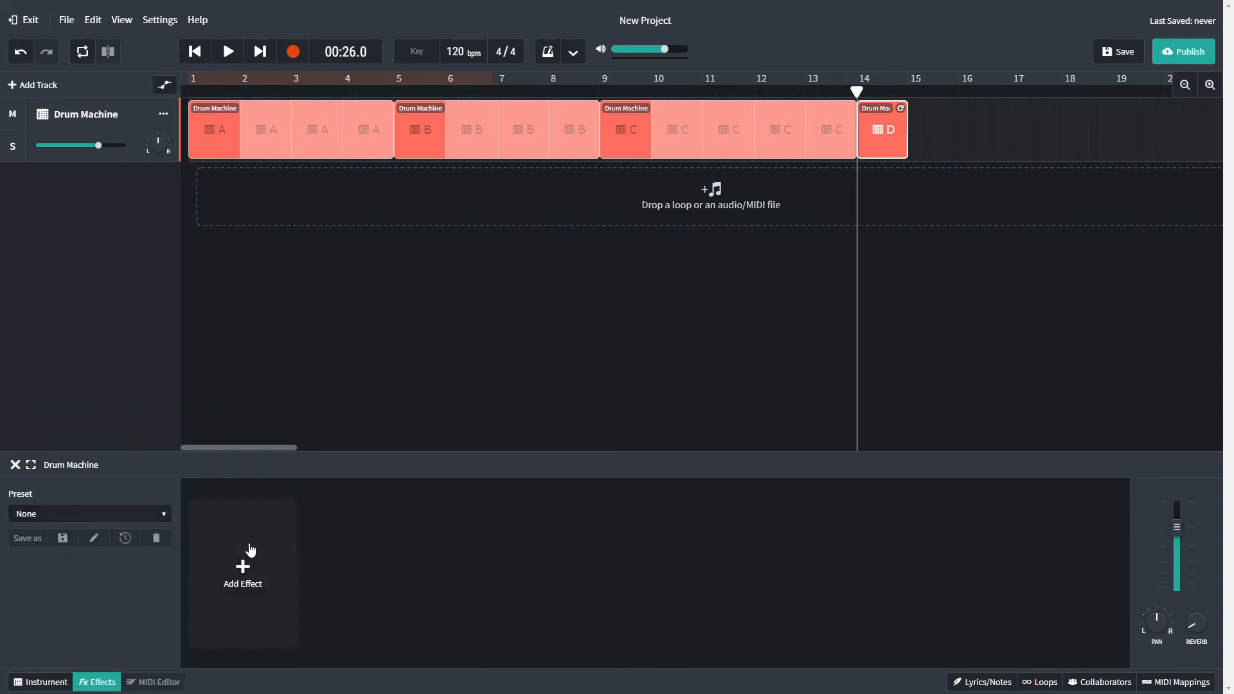
pyautogui.click(242, 567)
pyautogui.moveTo(241, 522)
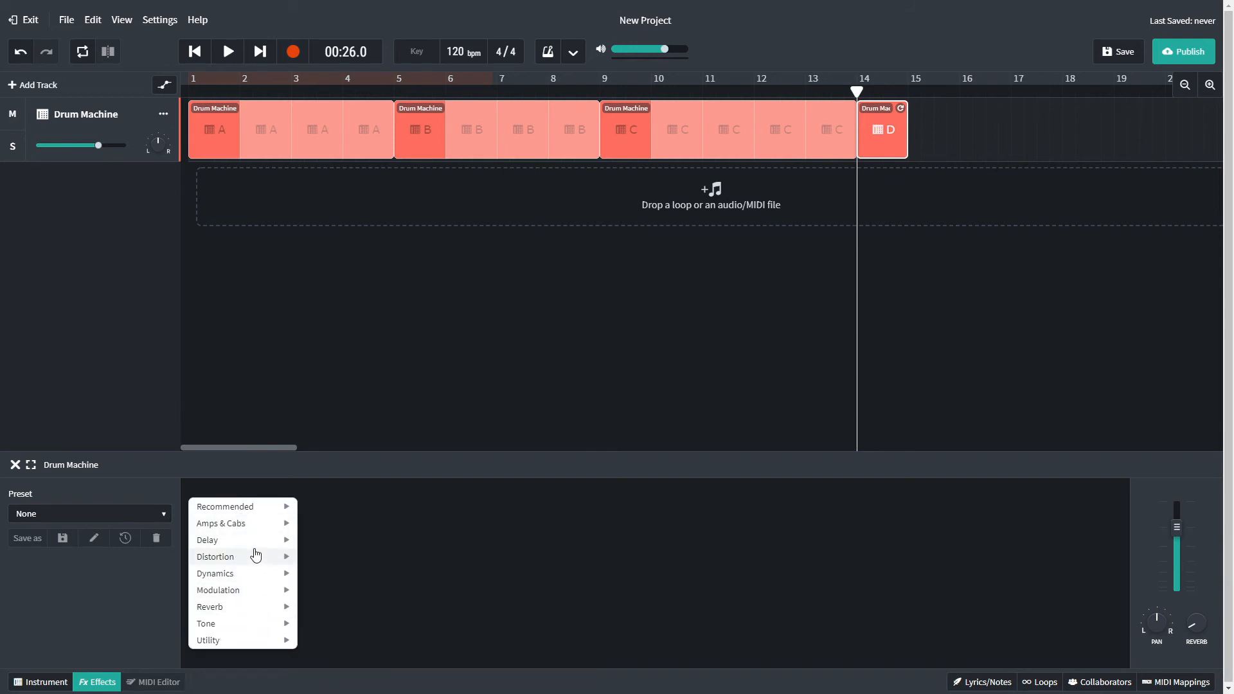
pyautogui.moveTo(251, 557)
pyautogui.click(320, 554)
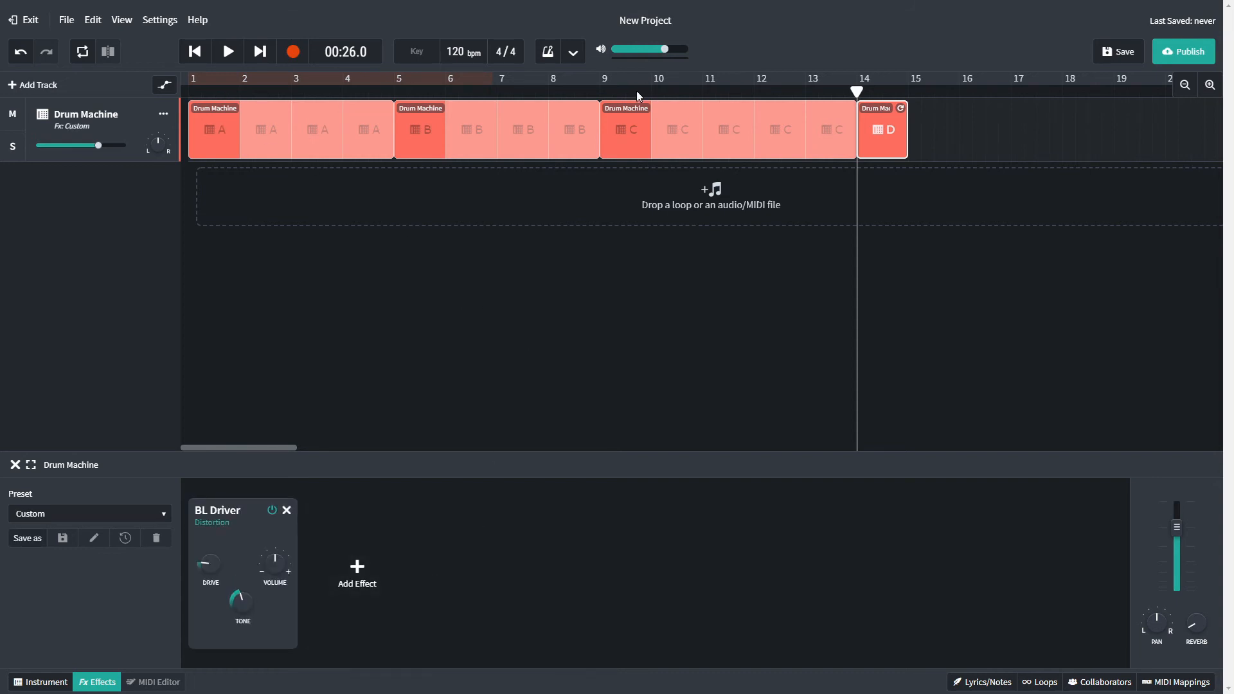
# Play the distorted drums from around bar 9 and again from bar 5.
pyautogui.click(592, 96)
pyautogui.press('space')
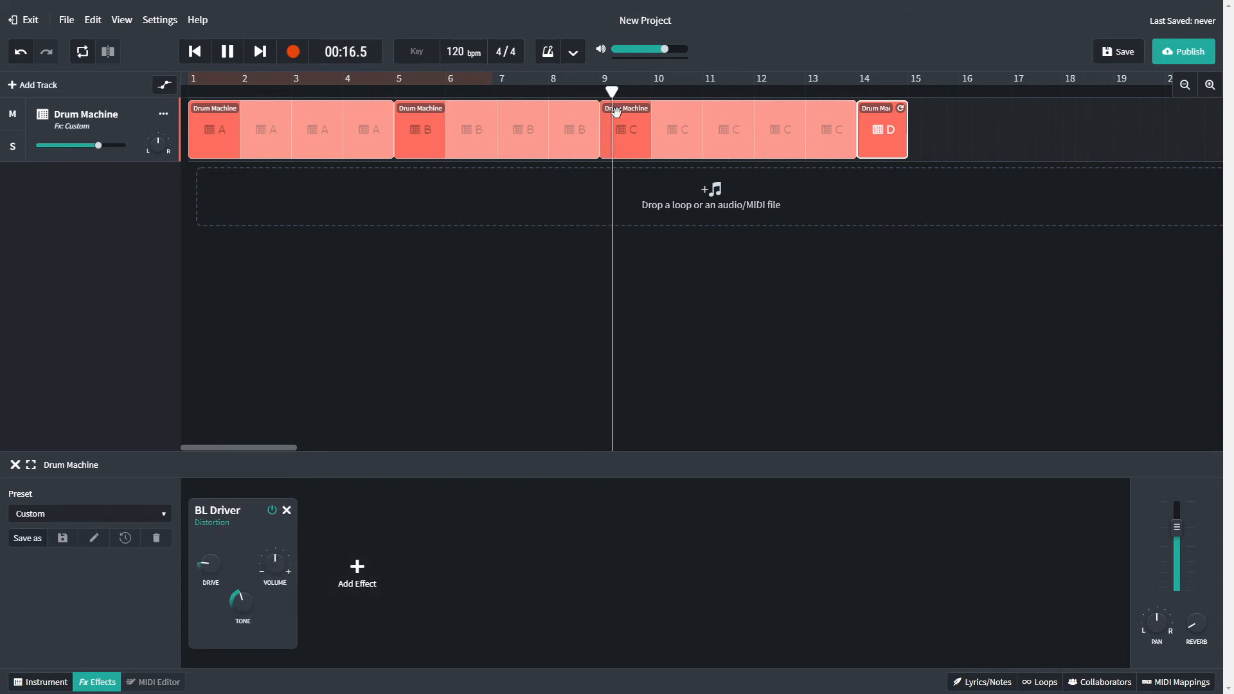
pyautogui.press('space')
pyautogui.click(393, 93)
pyautogui.press('space')
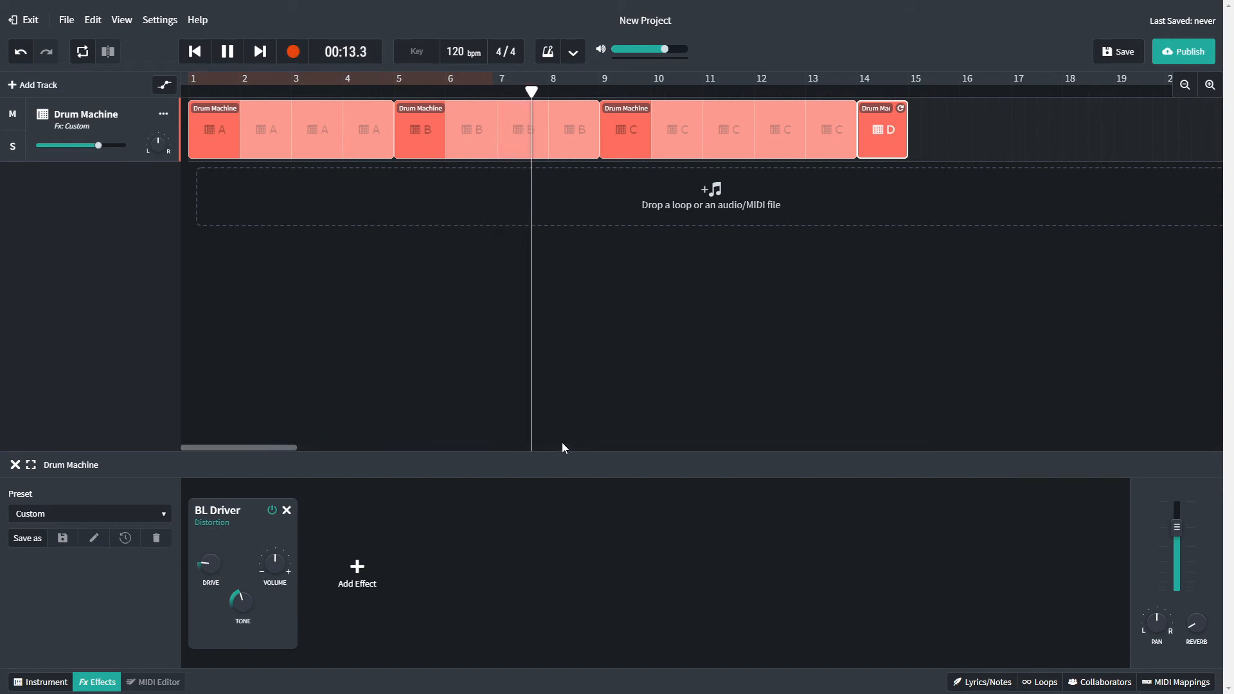
pyautogui.press('space')
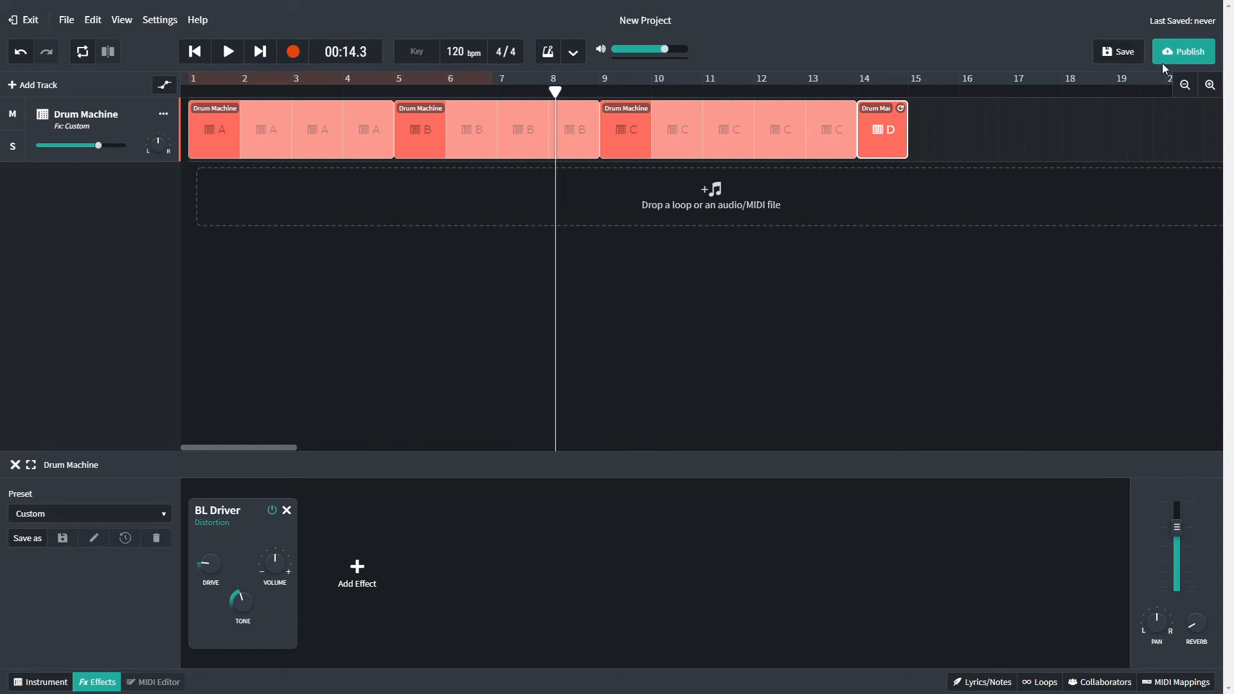
# Rename the project "Drum Machine Test" and save it.
pyautogui.click(559, 14)
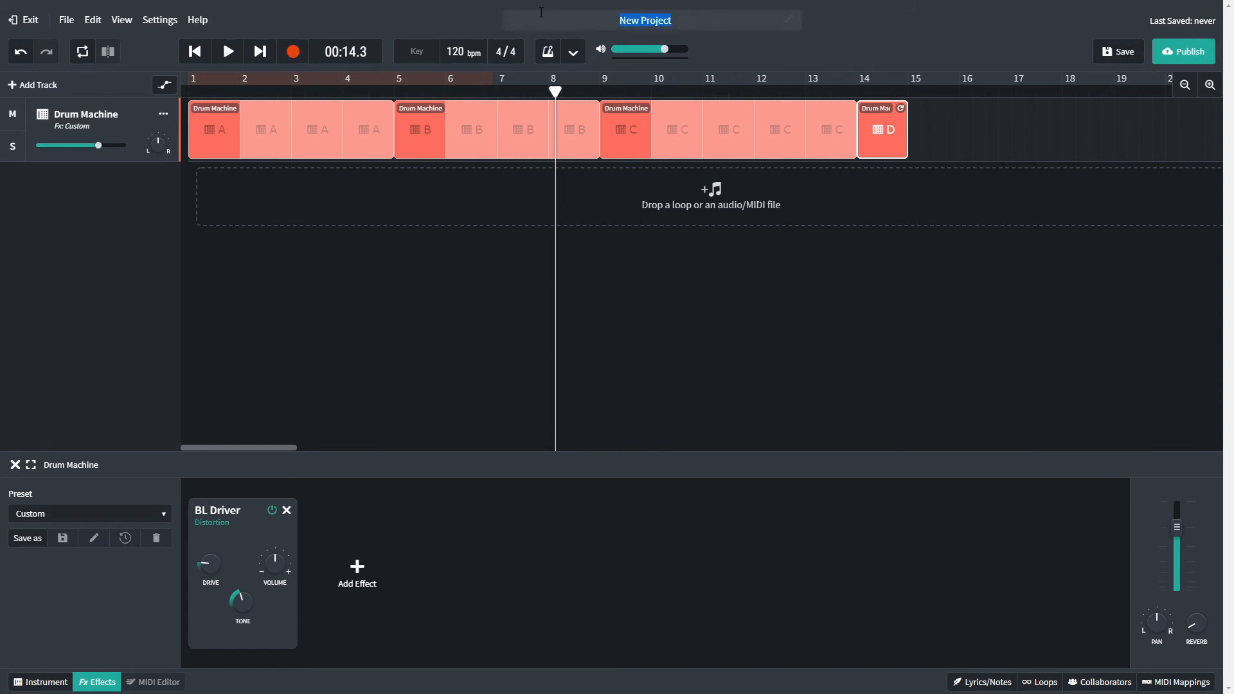
pyautogui.write('Drum Machine Test')
pyautogui.click(1118, 51)
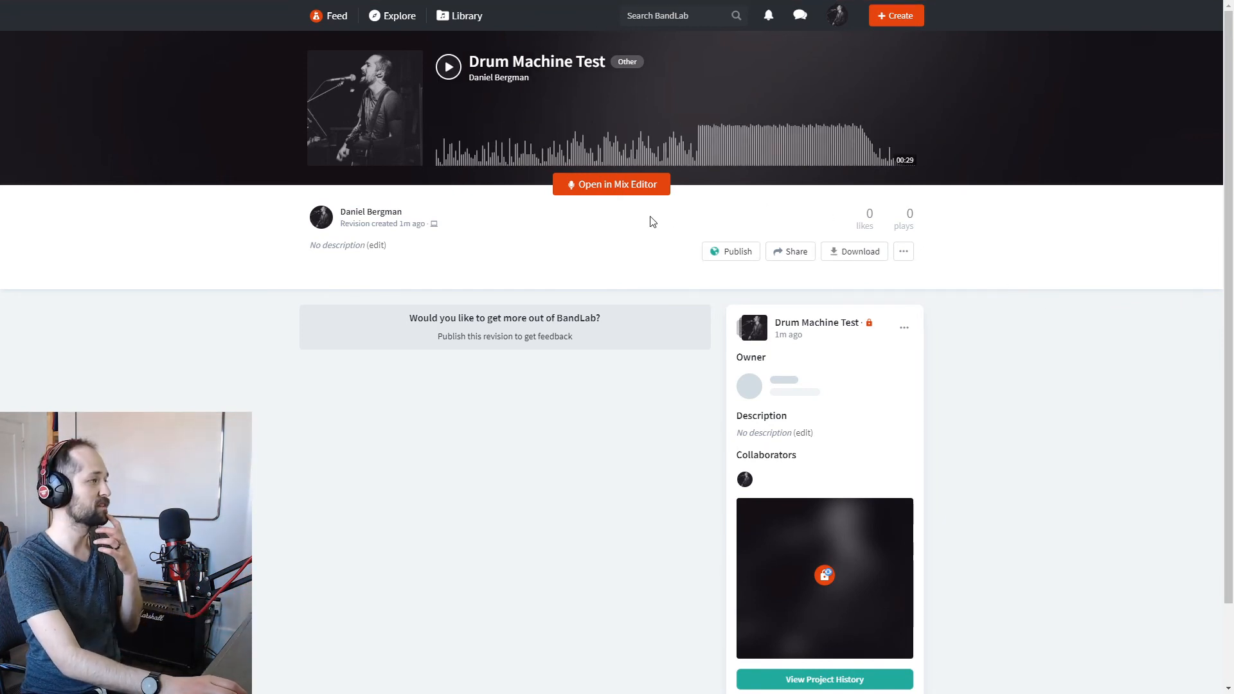
# Reopen the saved project in the Mix Editor and bring up the form for inviting collaborators, going through the Real-Time Collaboration introduction.
pyautogui.click(608, 186)
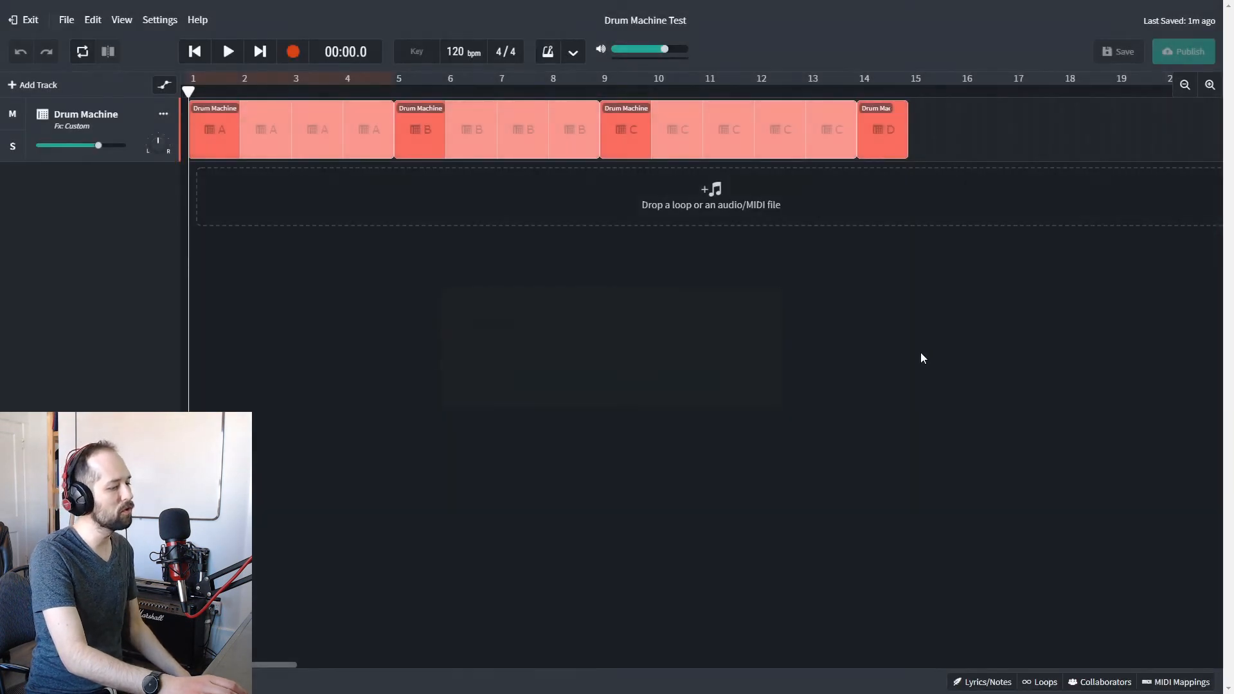
pyautogui.click(1099, 682)
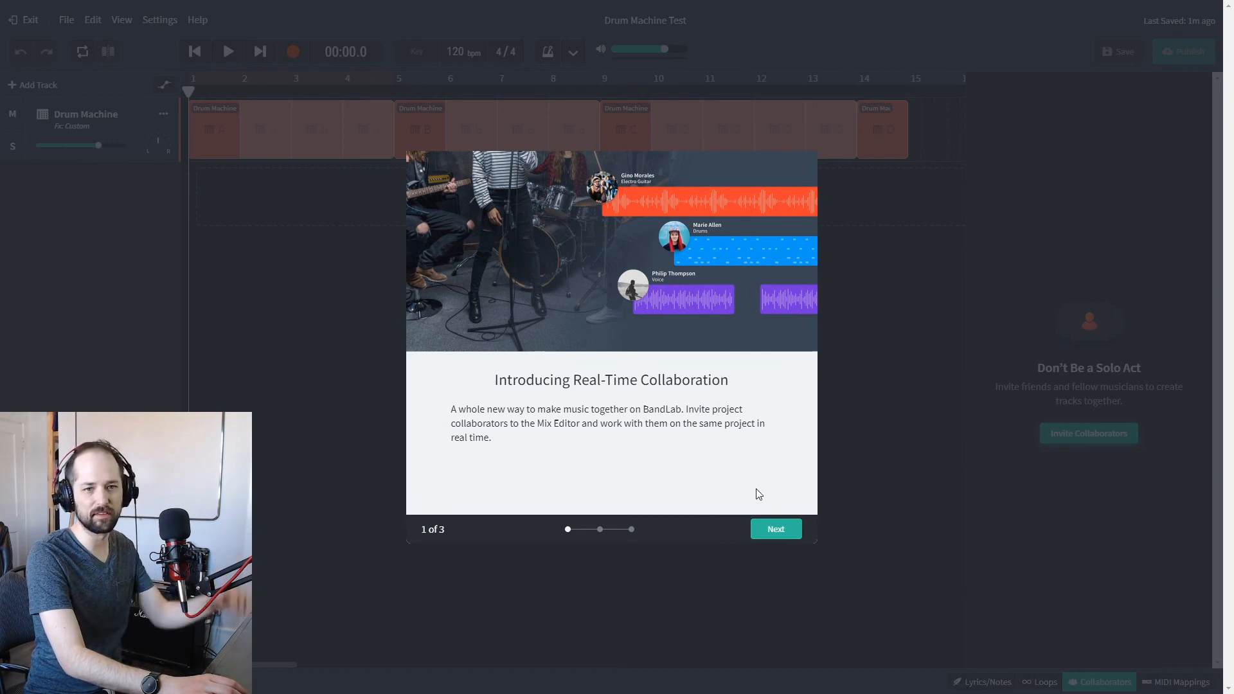
pyautogui.click(780, 532)
pyautogui.click(781, 532)
pyautogui.click(779, 531)
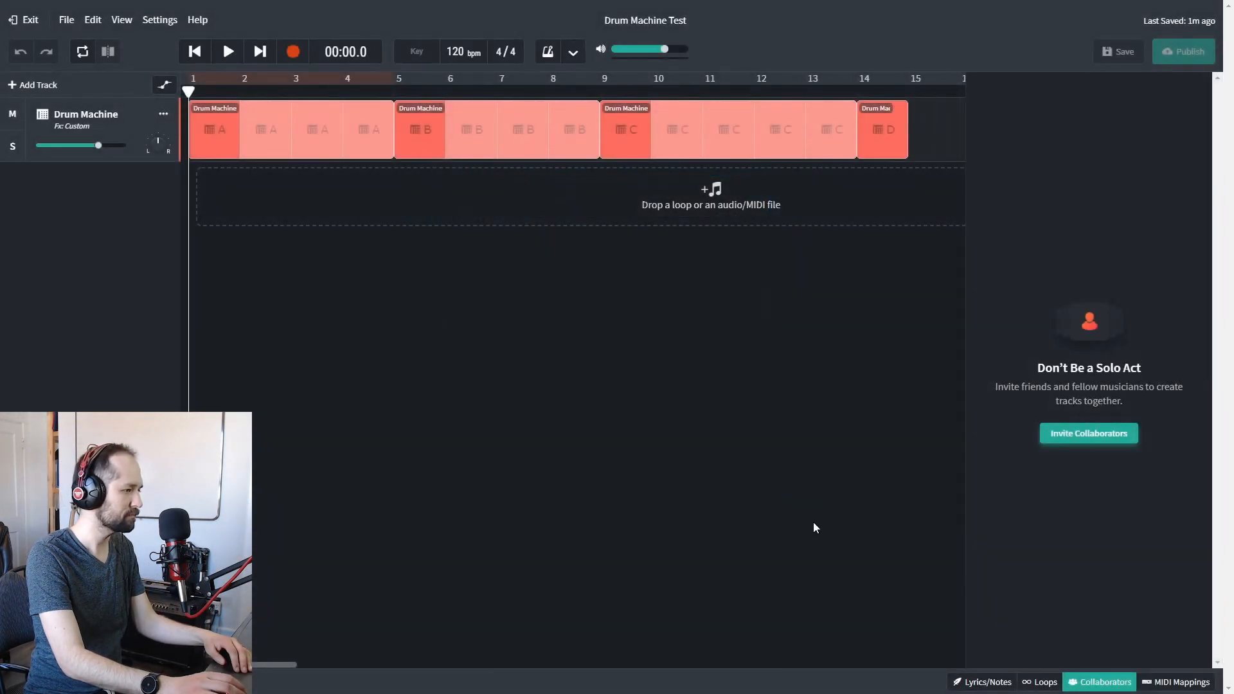
pyautogui.click(1093, 437)
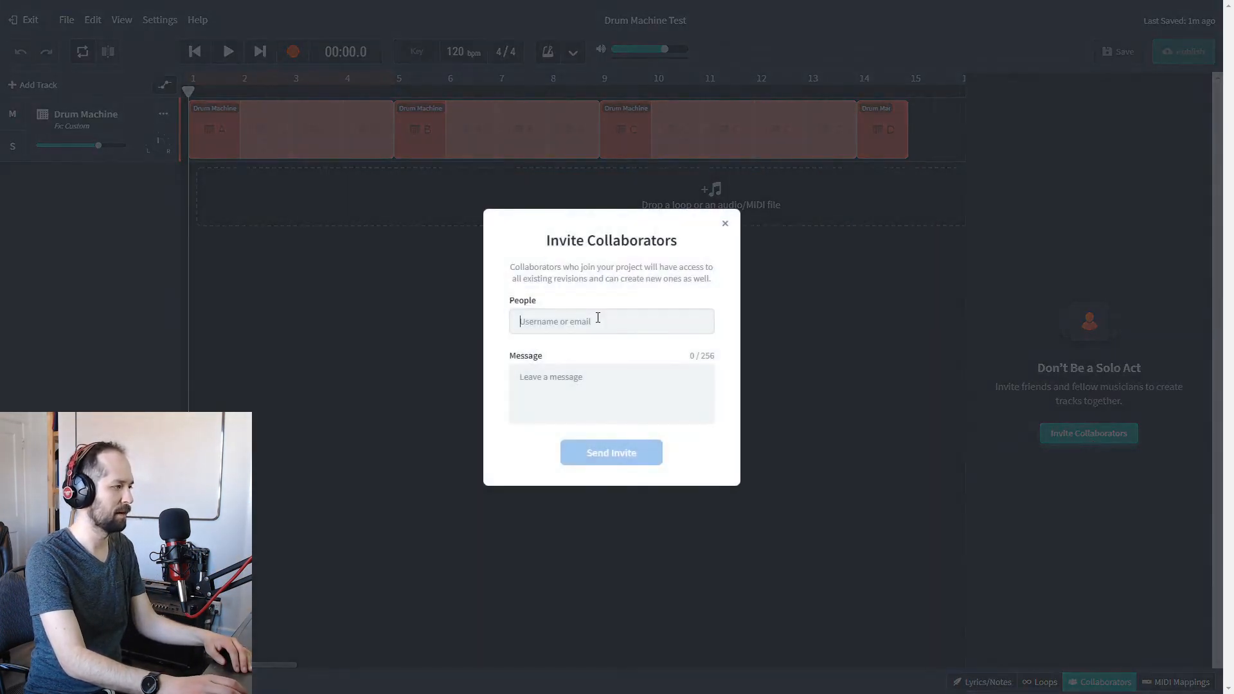